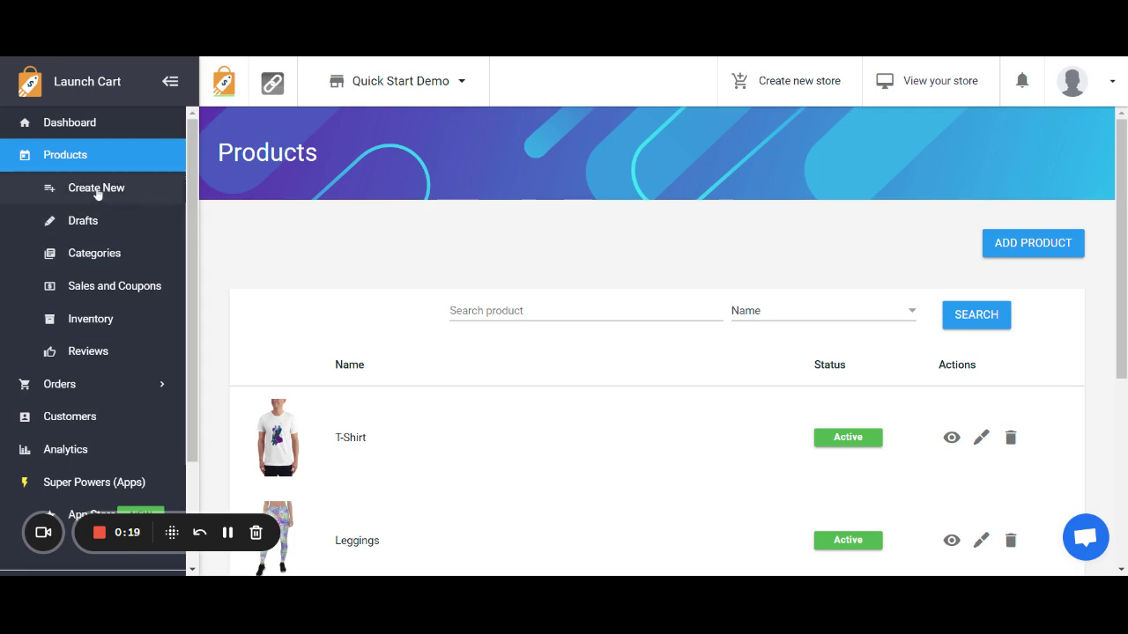
Start a new product from scratch and name it "Shoes That Really Cool"
left_click(1024, 250)
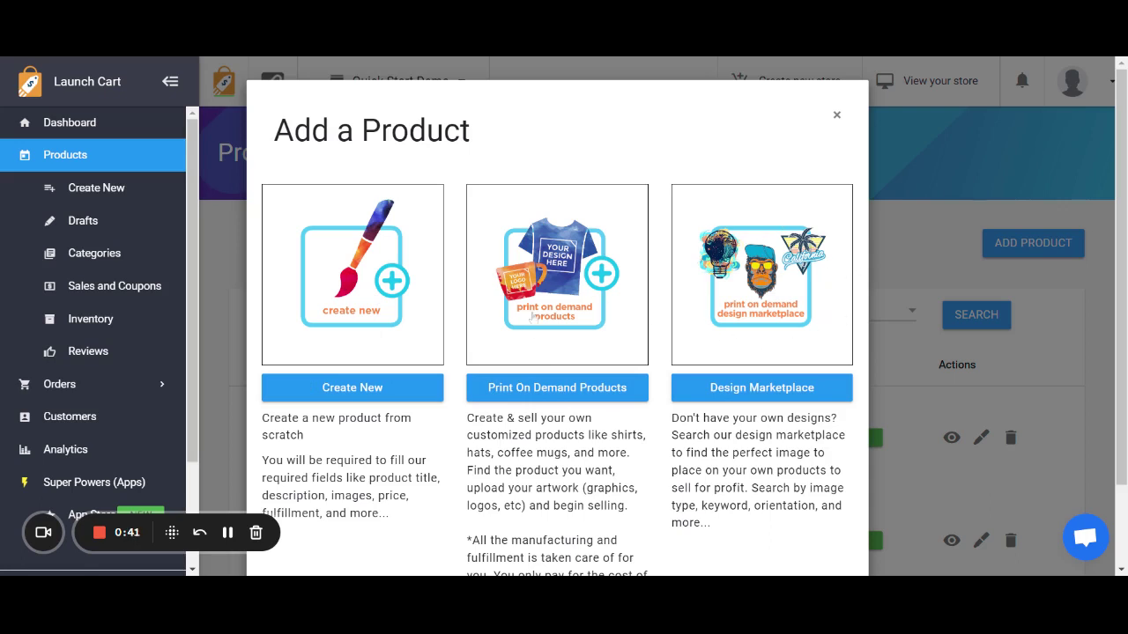
left_click(352, 388)
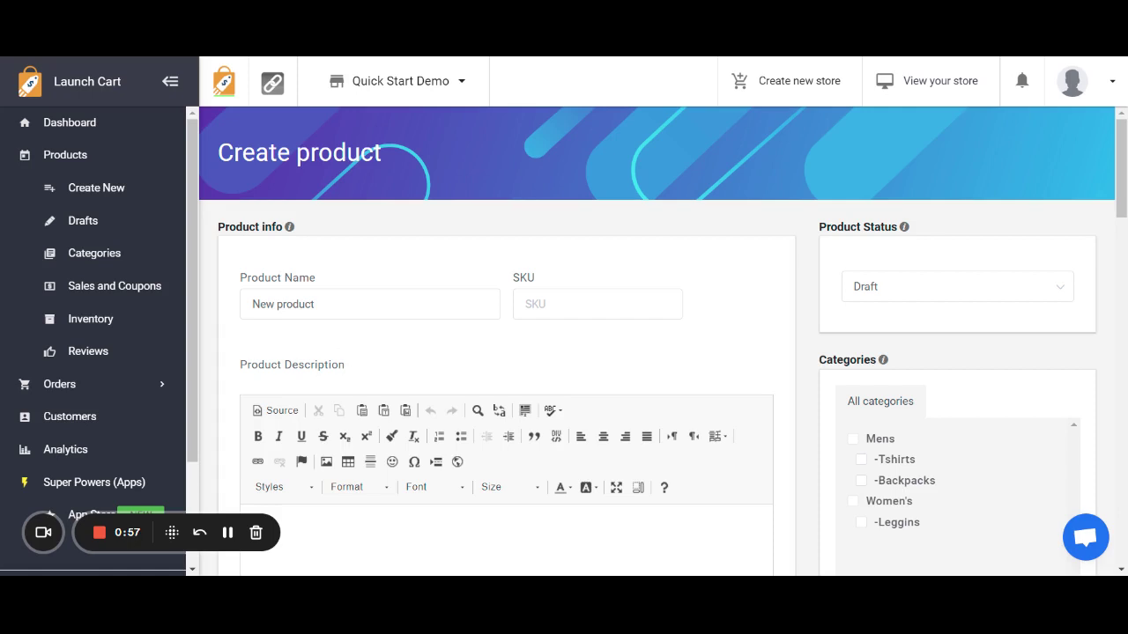
left_click_drag(316, 304, 230, 317)
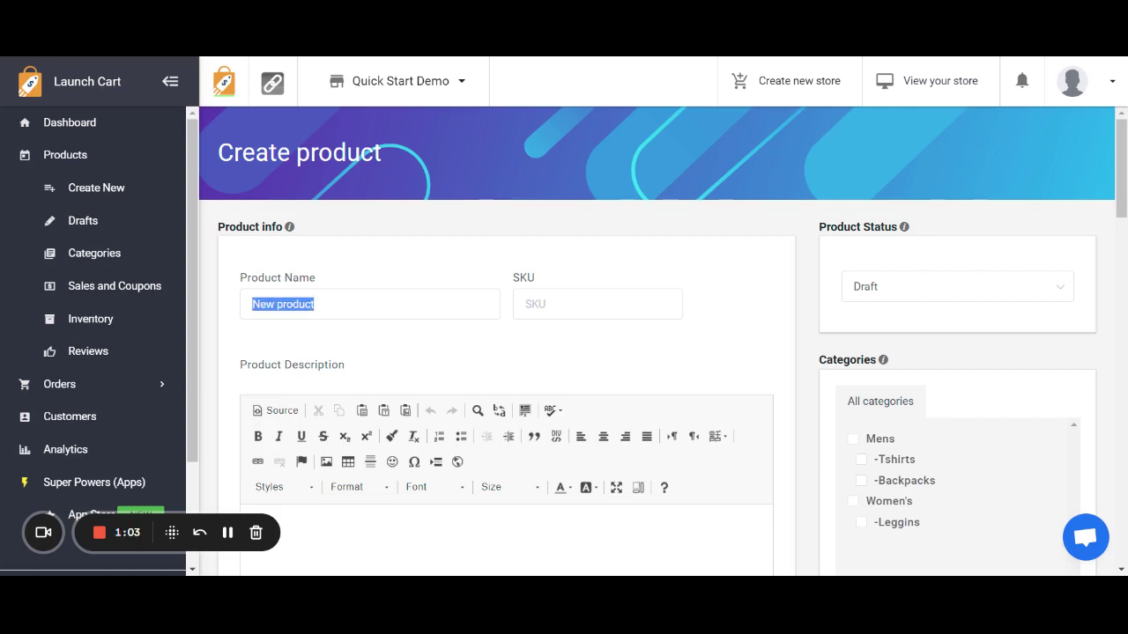
type("Shoes")
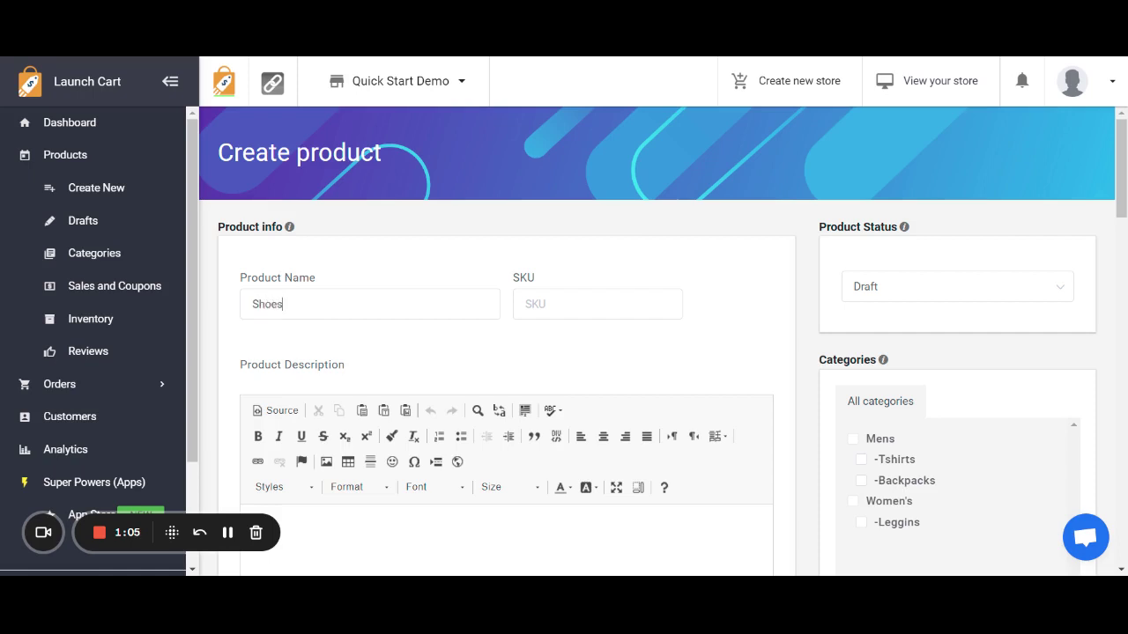
type(" That Reall")
type("y Cvs")
key("BackSpace")
key("BackSpace")
type("ool")
type("45t54t45")
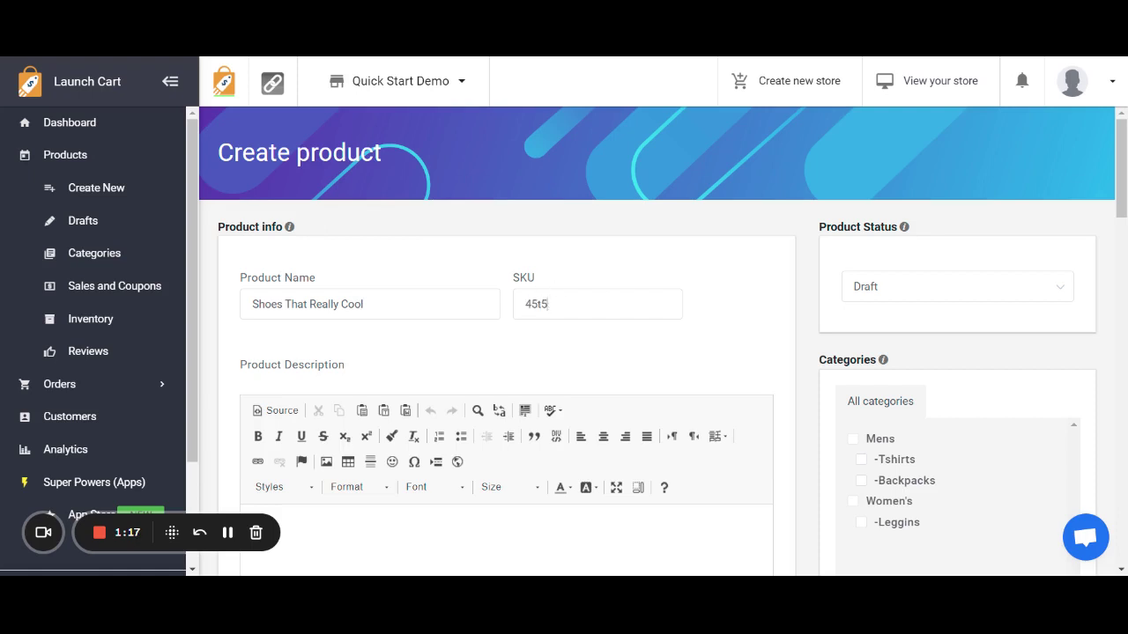
key("ctrl+a")
key("BackSpace")
type("4234234")
key("ctrl+a")
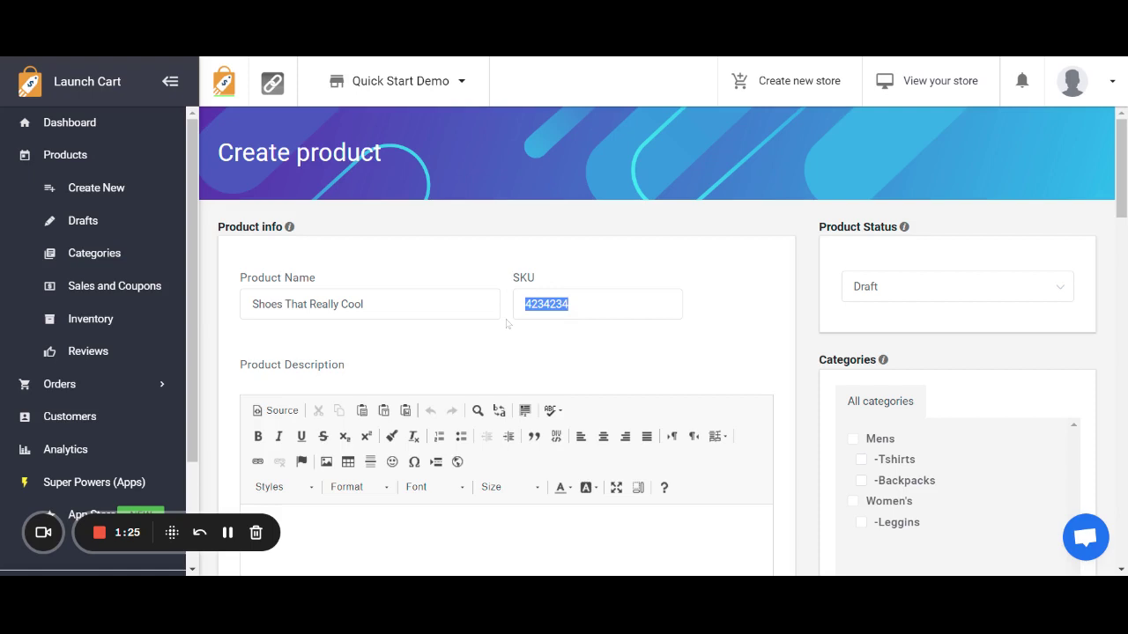
key("BackSpace")
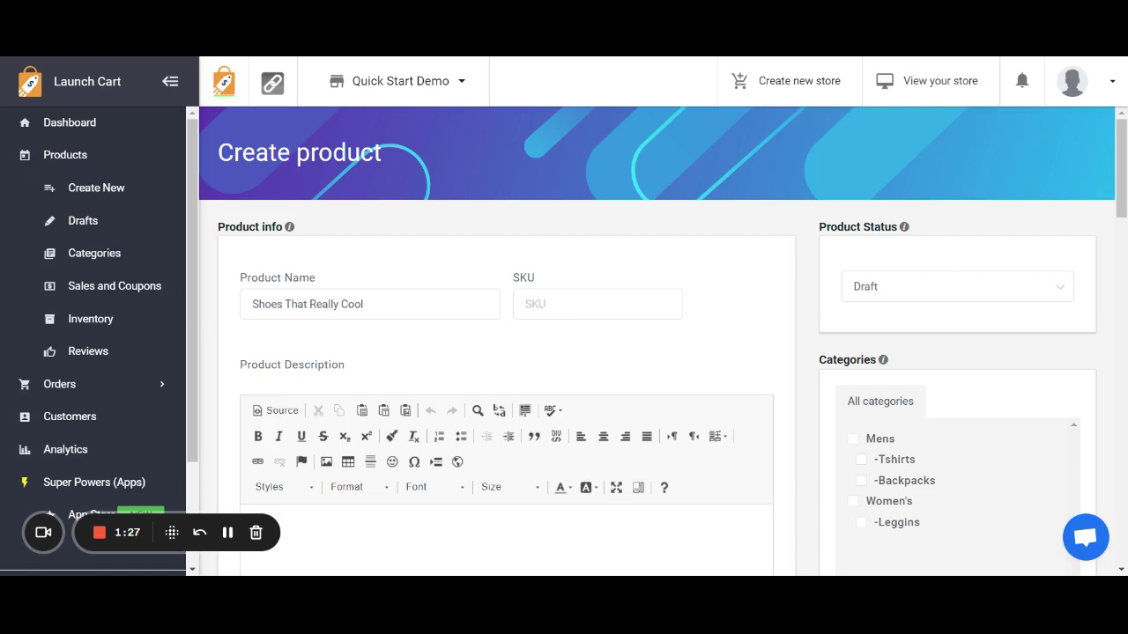
Set the product status to Active
left_click(979, 293)
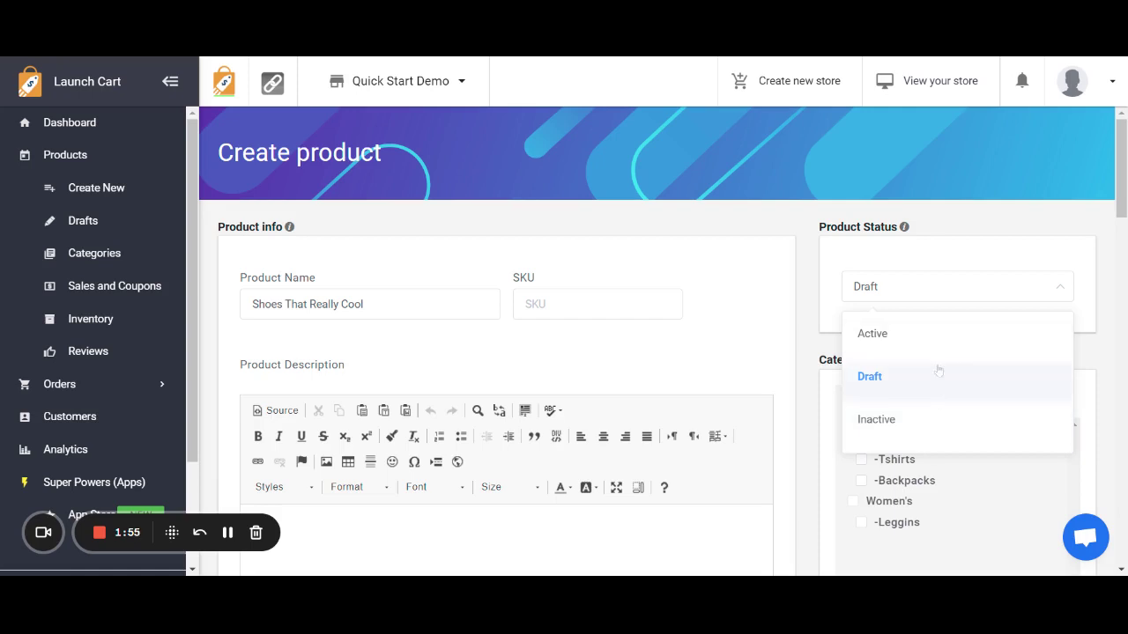
left_click(914, 350)
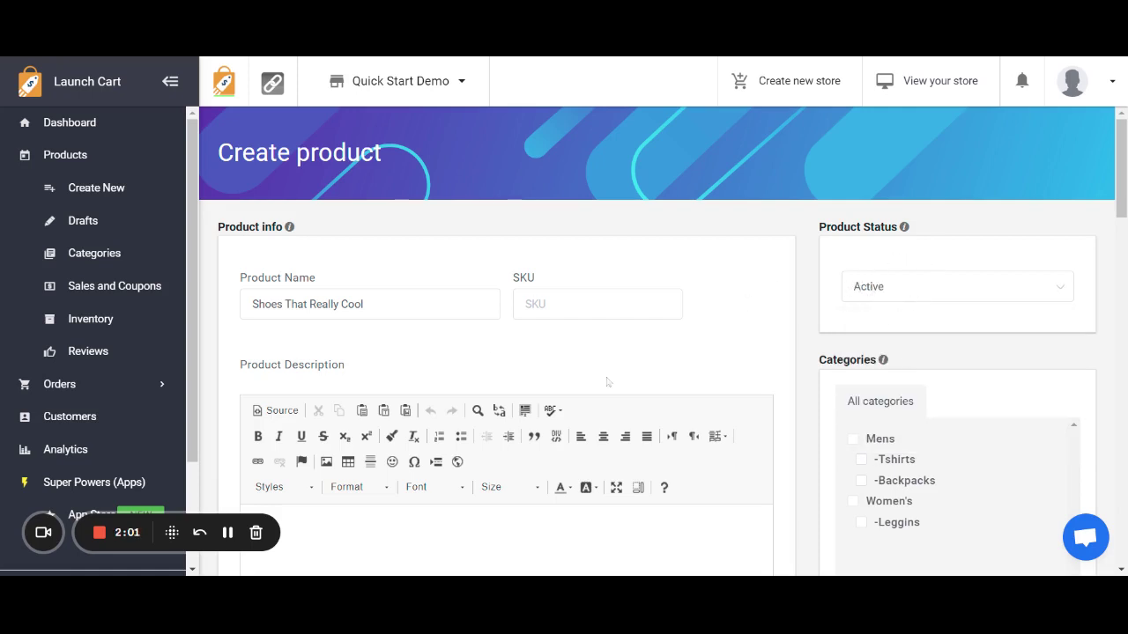
left_click(935, 299)
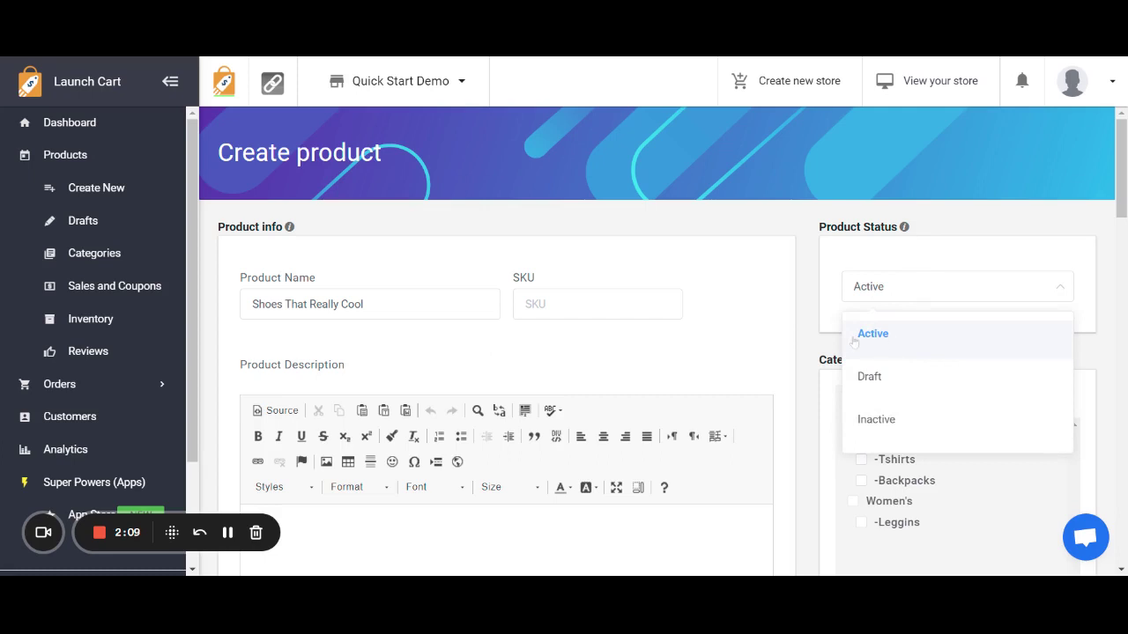
left_click(831, 316)
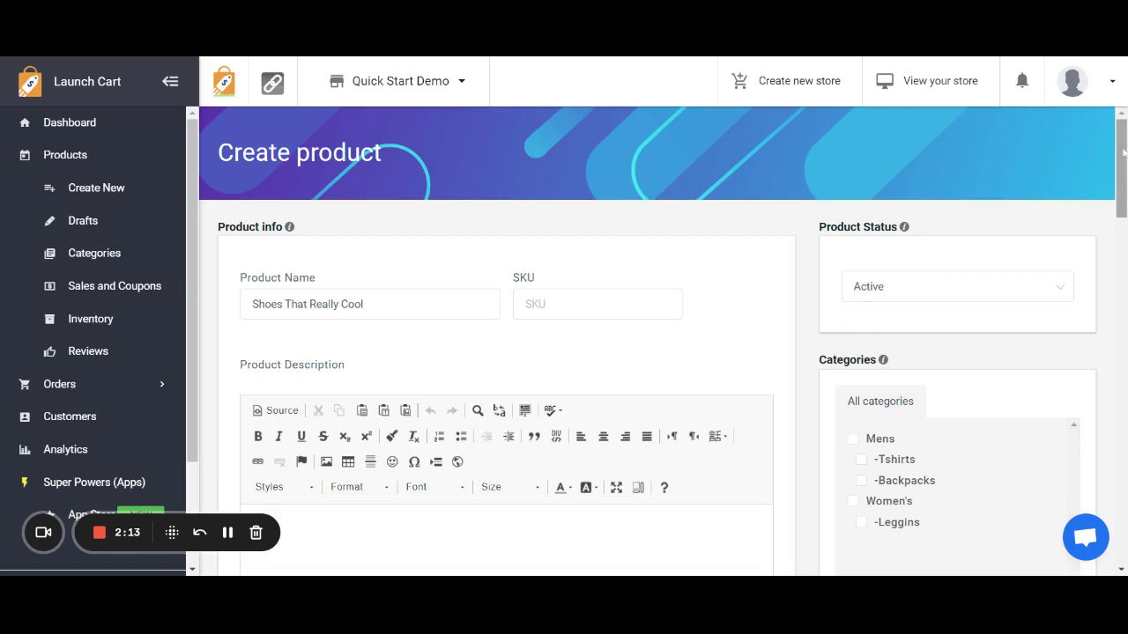
Place the text cursor in the empty product description and set the product's price to 20
scroll(1123, 153, "down", 3)
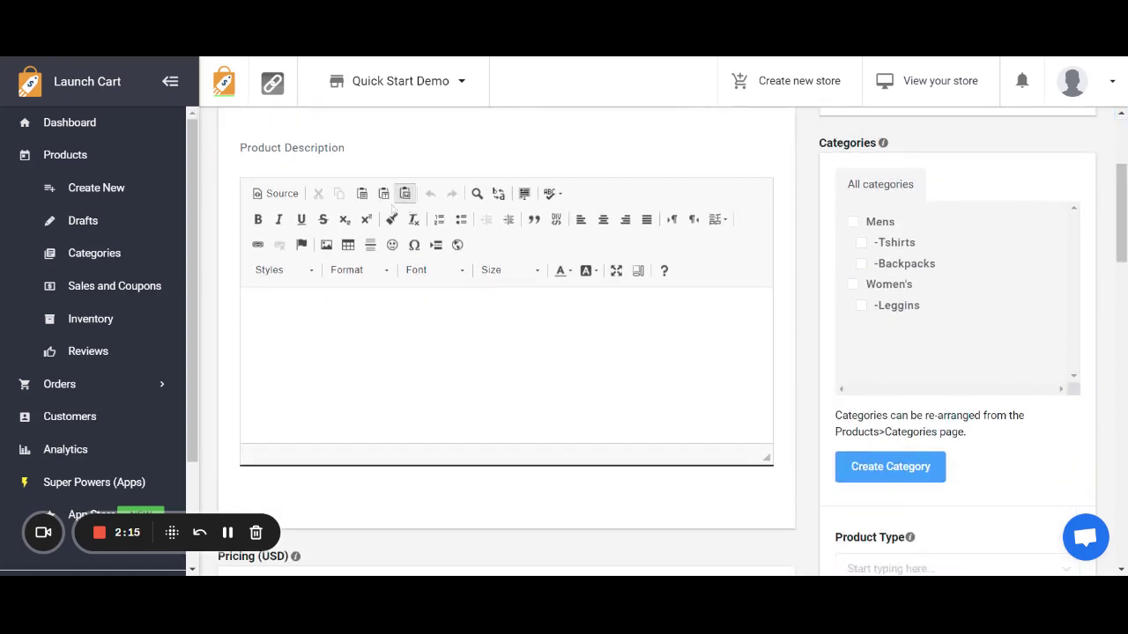
left_click(256, 309)
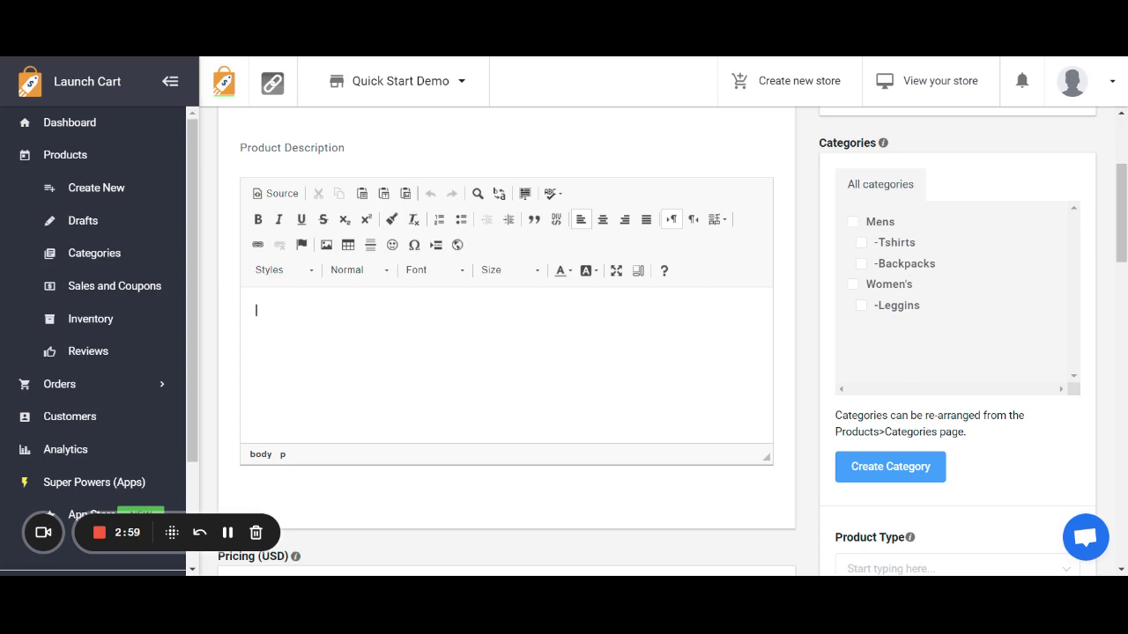
left_click_drag(1124, 201, 1125, 282)
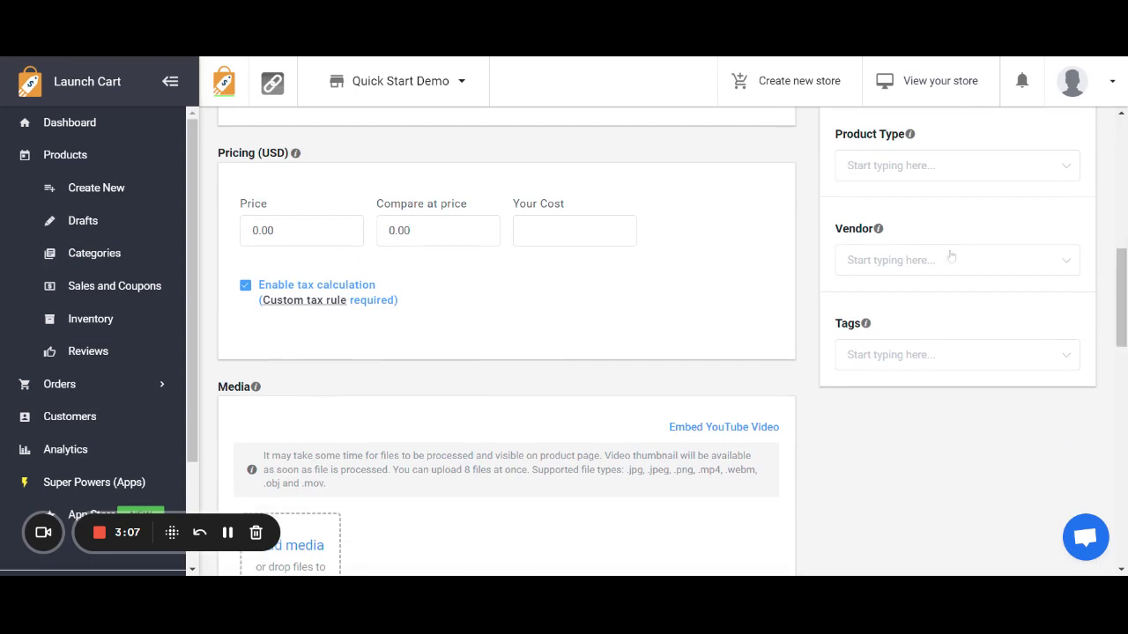
mouse_move(275, 168)
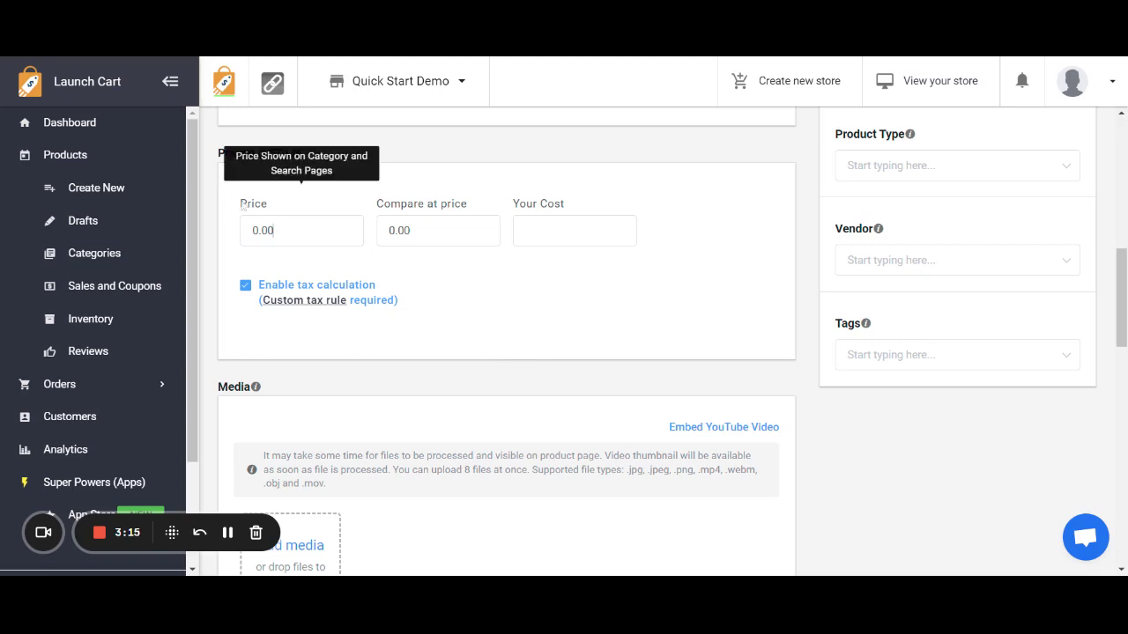
key("ctrl+a")
type("20")
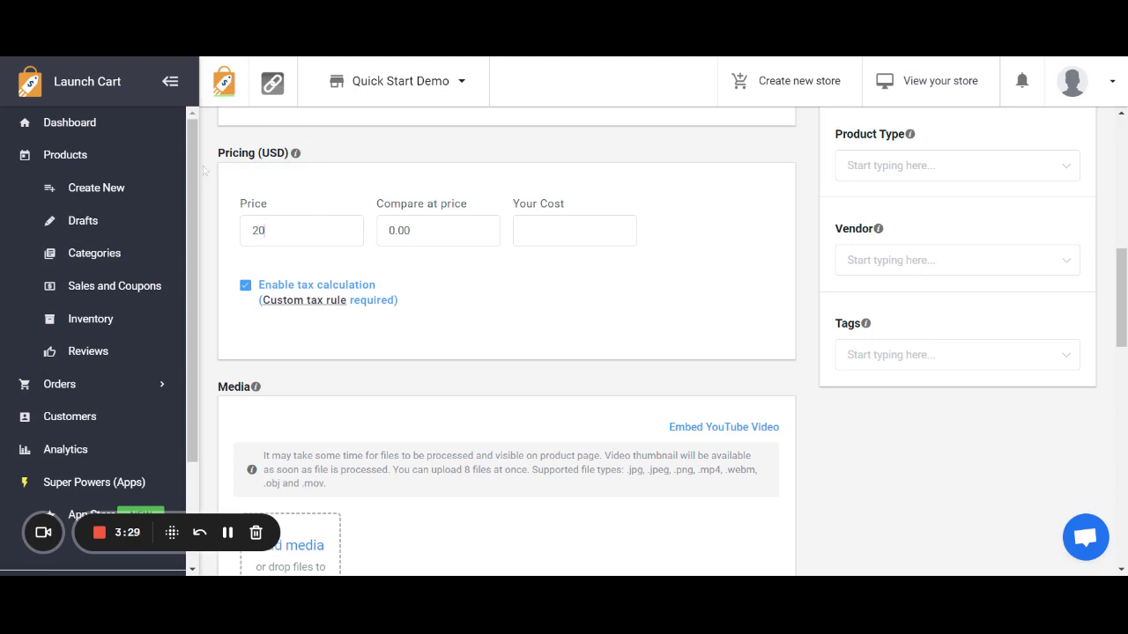
Expand the store's Settings section in the navigation and look through its entries, such as Currencies and Taxes
left_click_drag(192, 168, 204, 261)
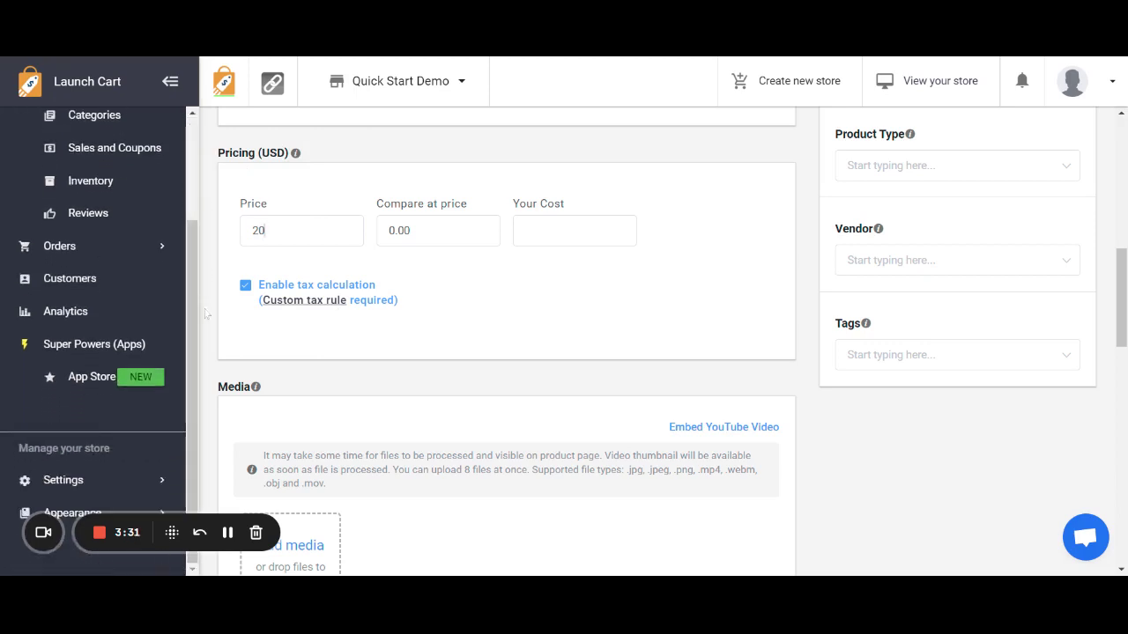
left_click(151, 480)
left_click_drag(192, 347, 204, 502)
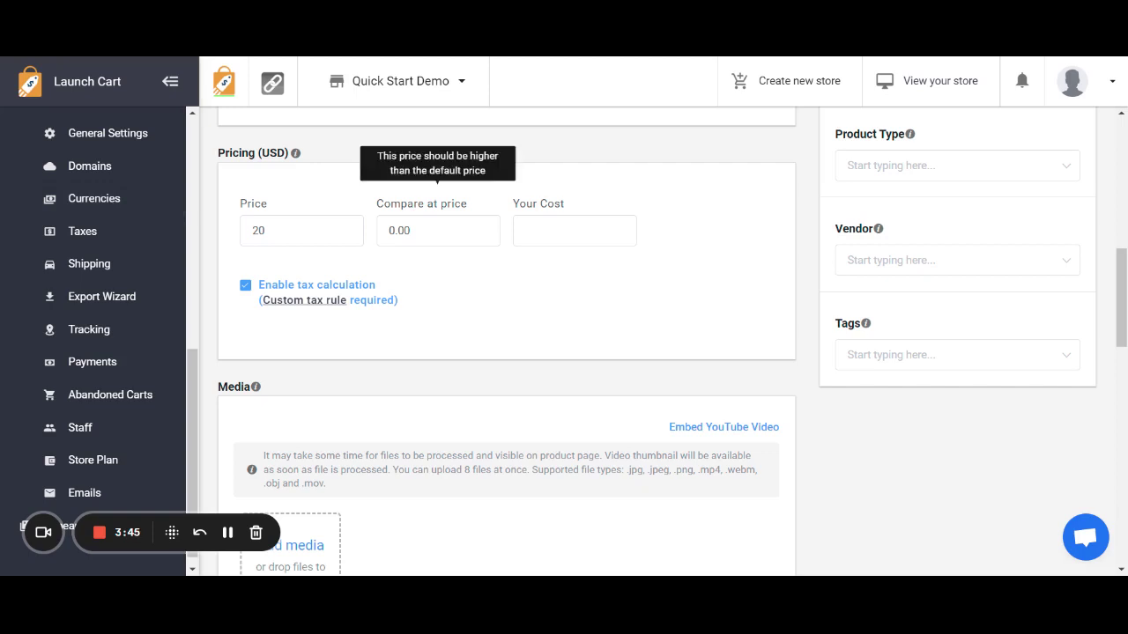
Try a compare-at price of 25 but leave that field empty, and set the product's cost to 10
left_click(374, 238)
type("25")
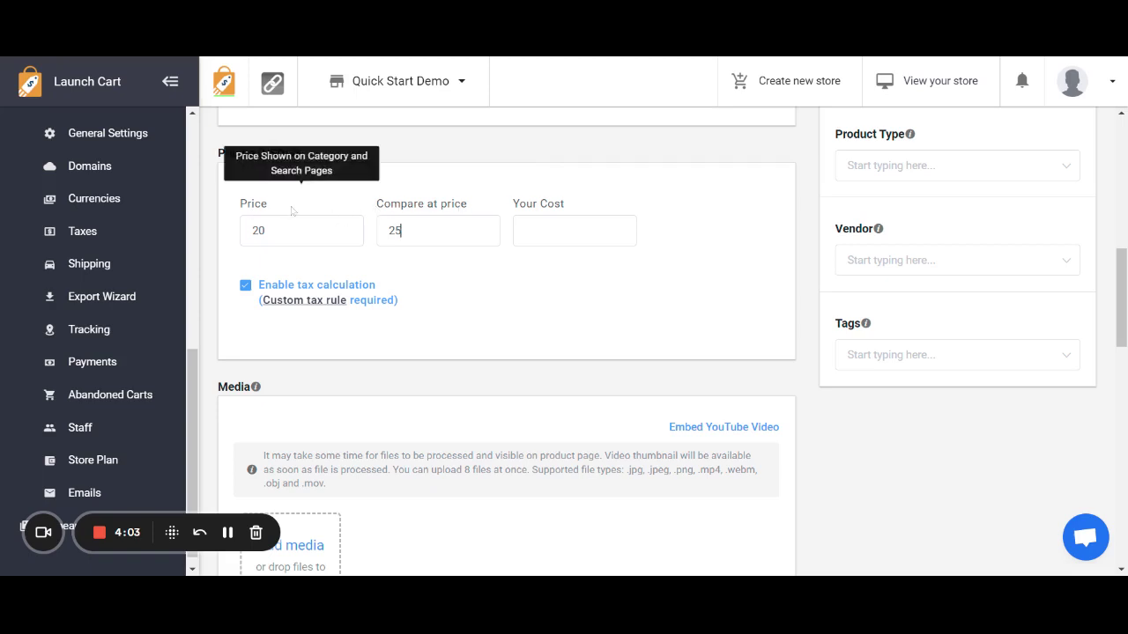
double_click(395, 230)
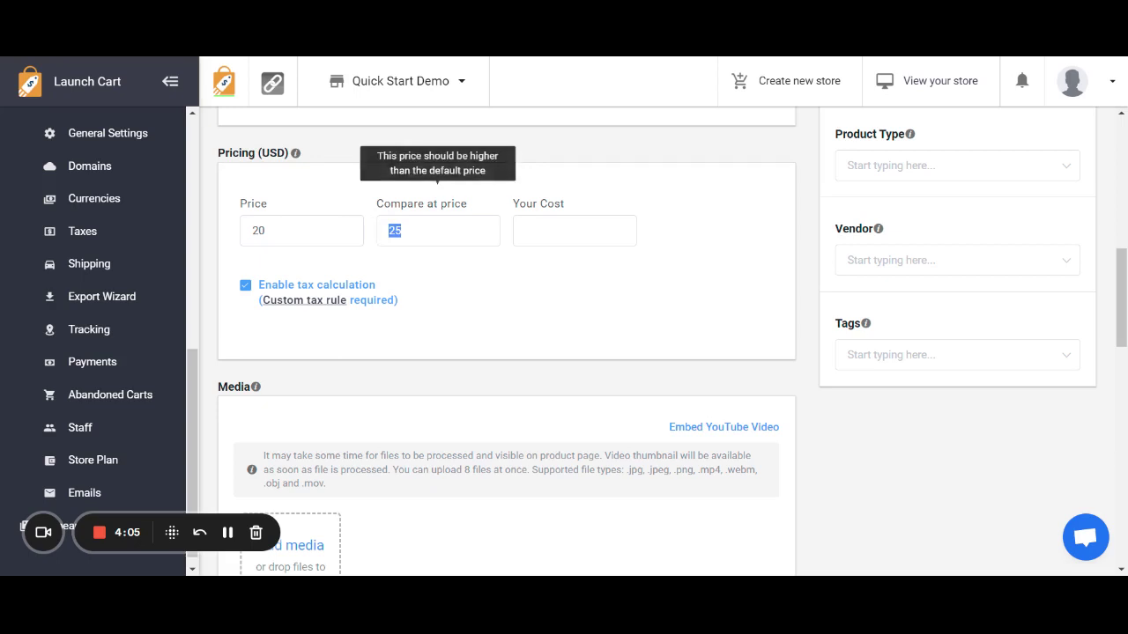
key("BackSpace")
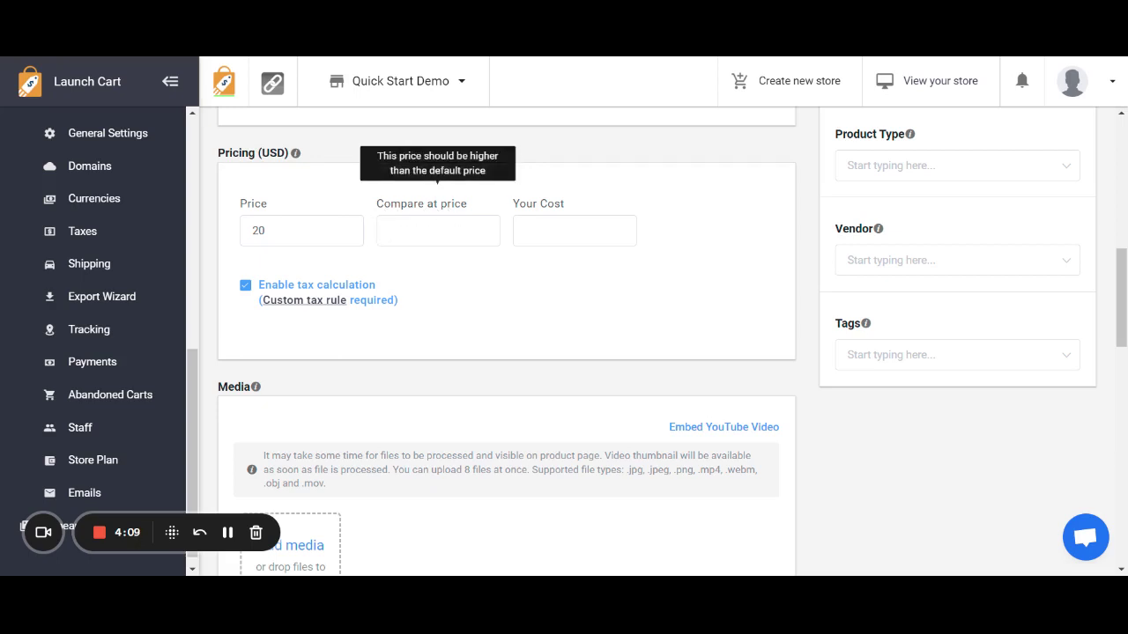
left_click(574, 230)
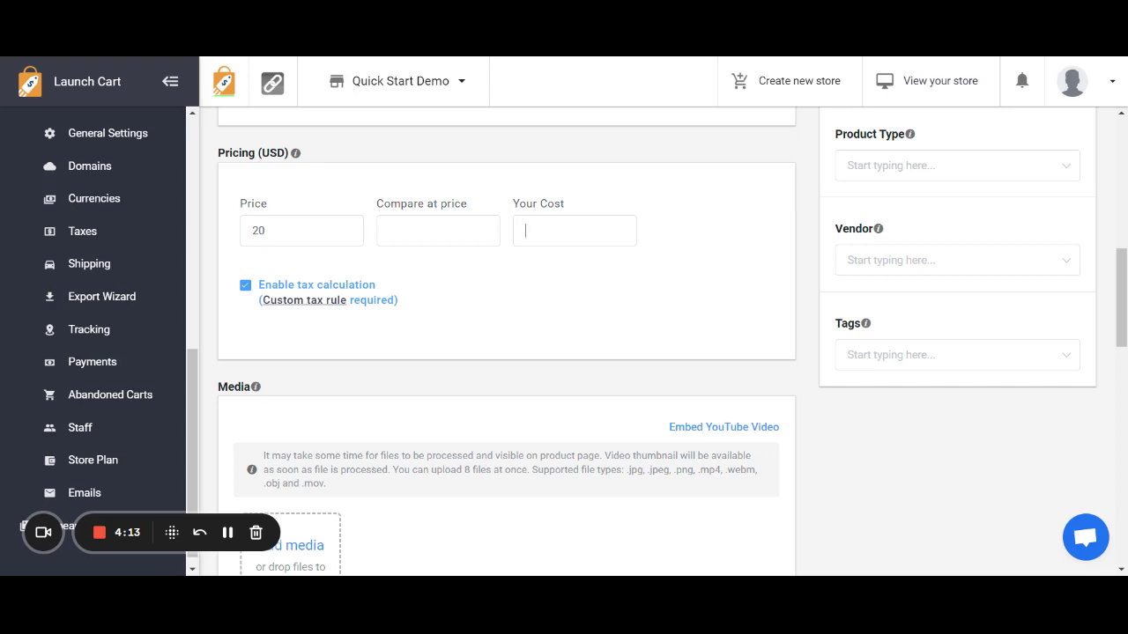
type("10")
left_click(247, 286)
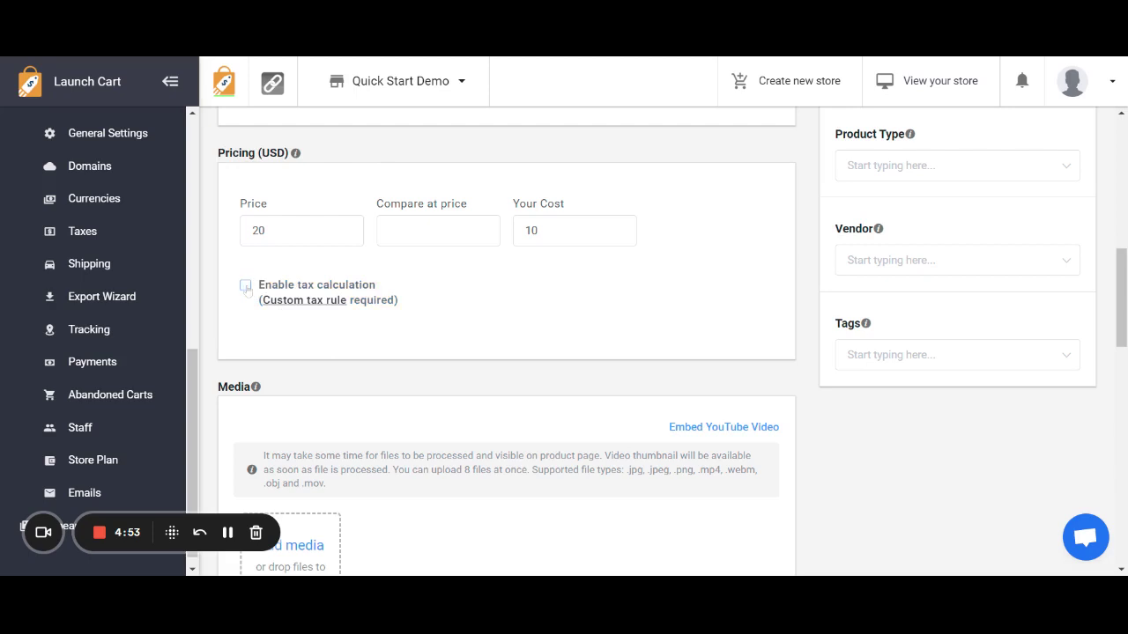
left_click(246, 286)
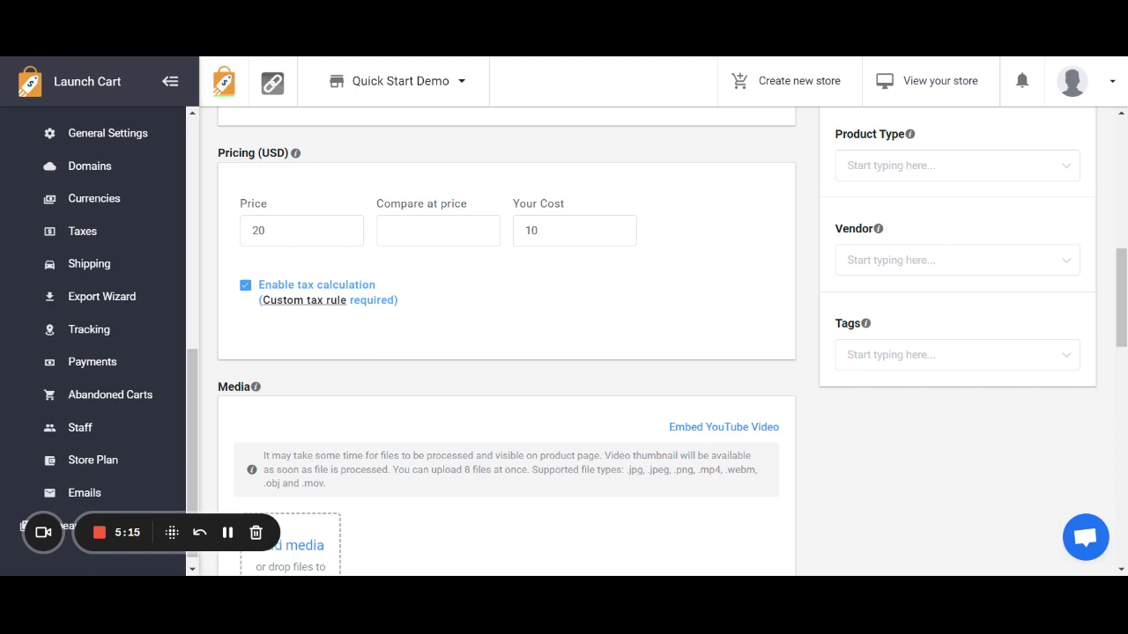
left_click(245, 287)
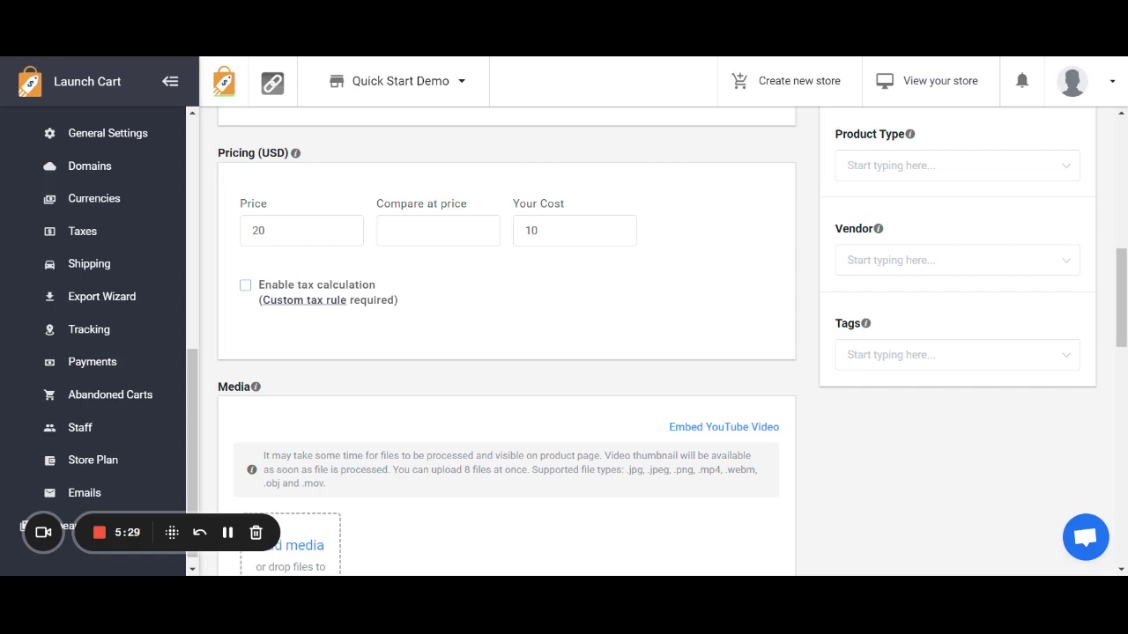
left_click(335, 285)
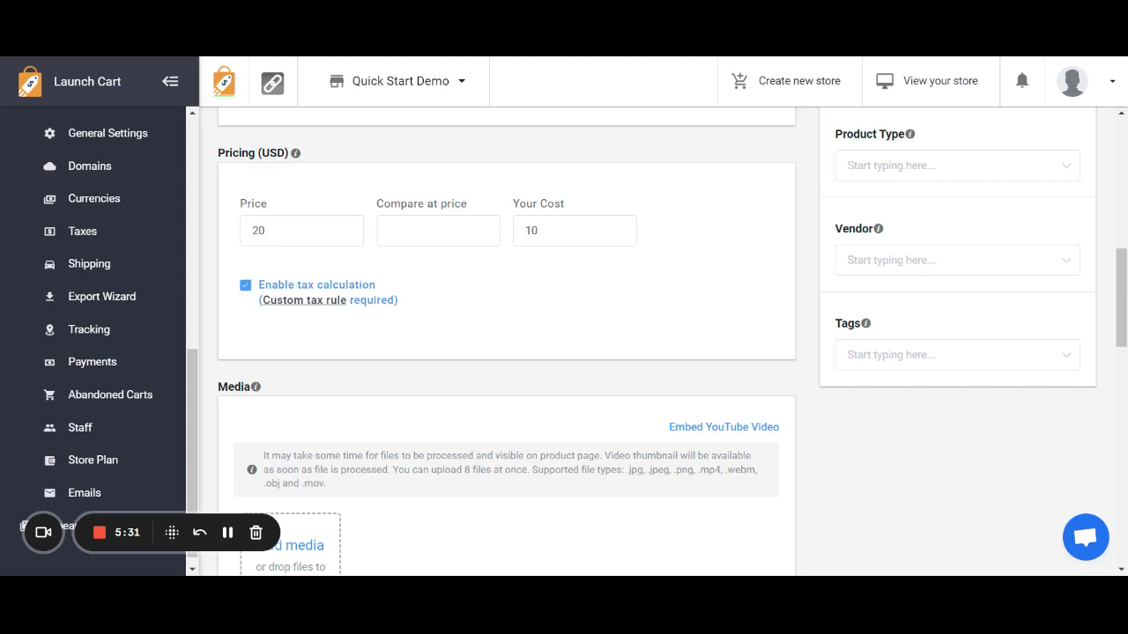
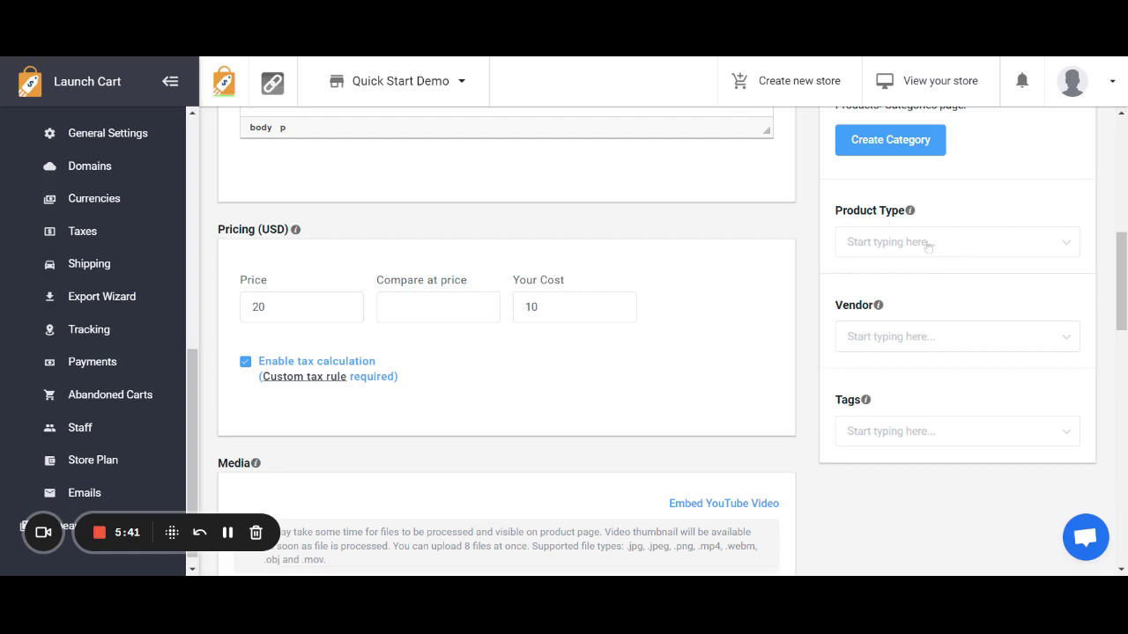
Look at the available choices for the product type and the vendor without selecting any
left_click(949, 245)
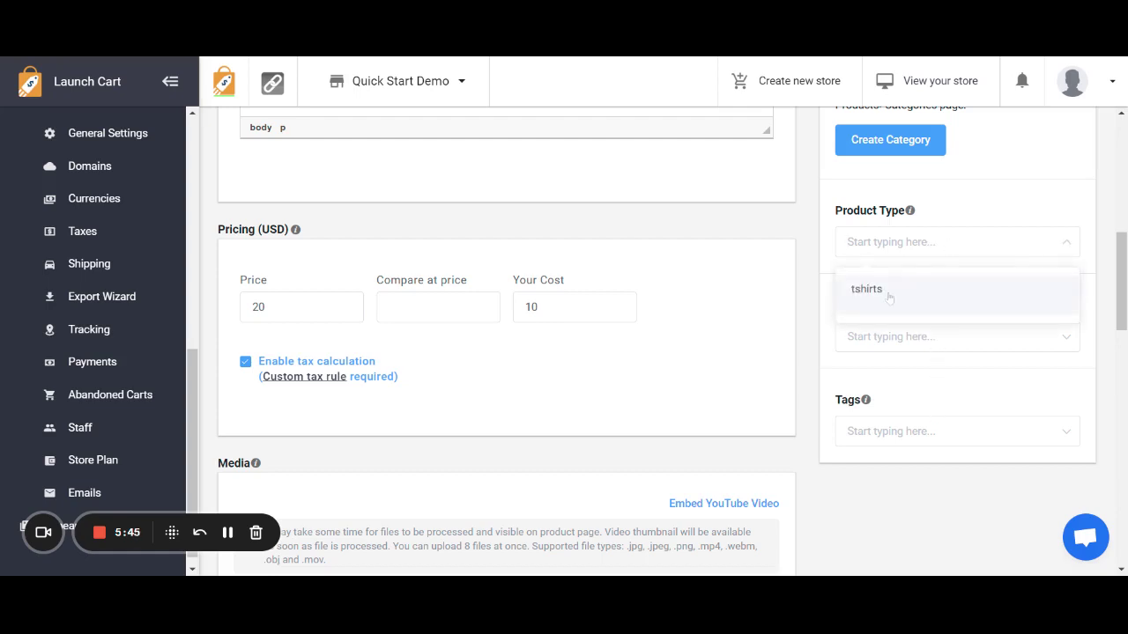
left_click(833, 255)
left_click(892, 342)
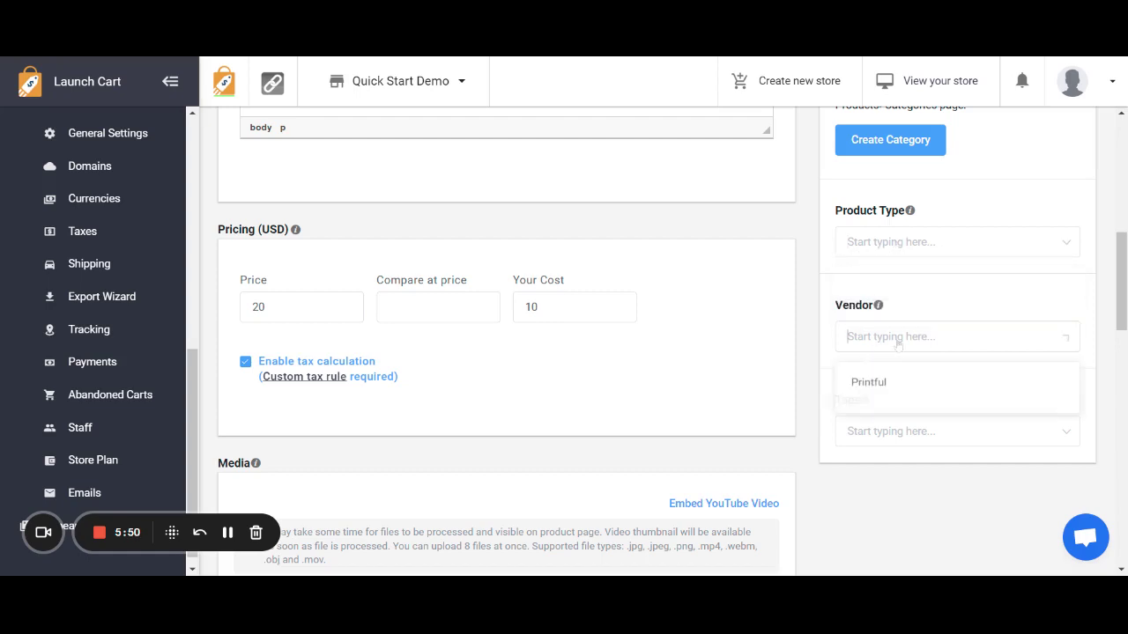
left_click(830, 348)
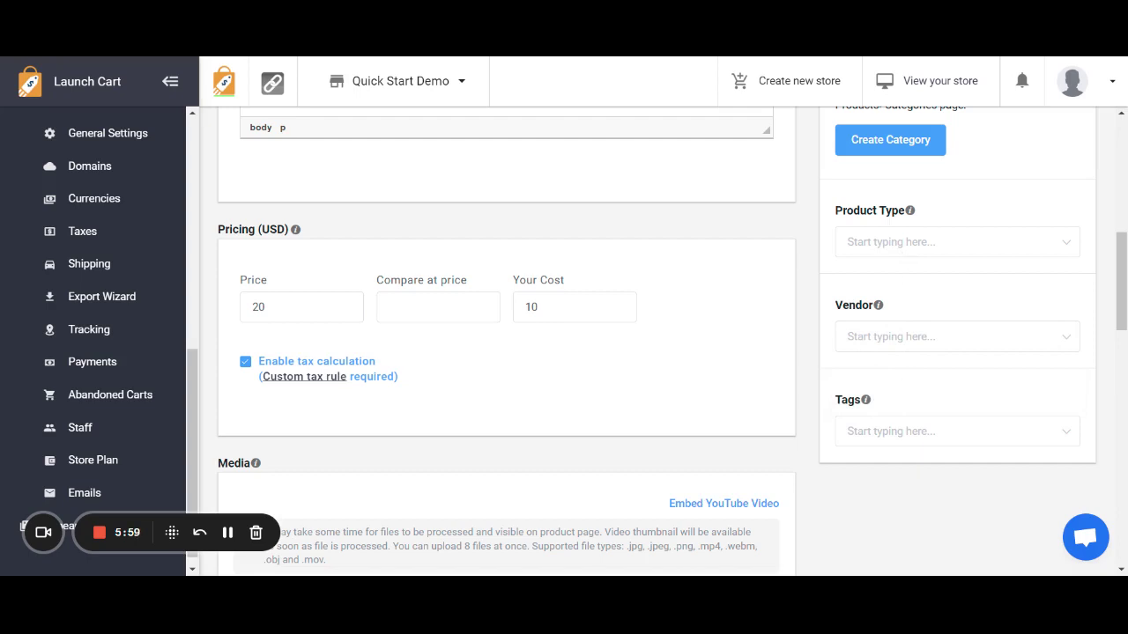
left_click(929, 250)
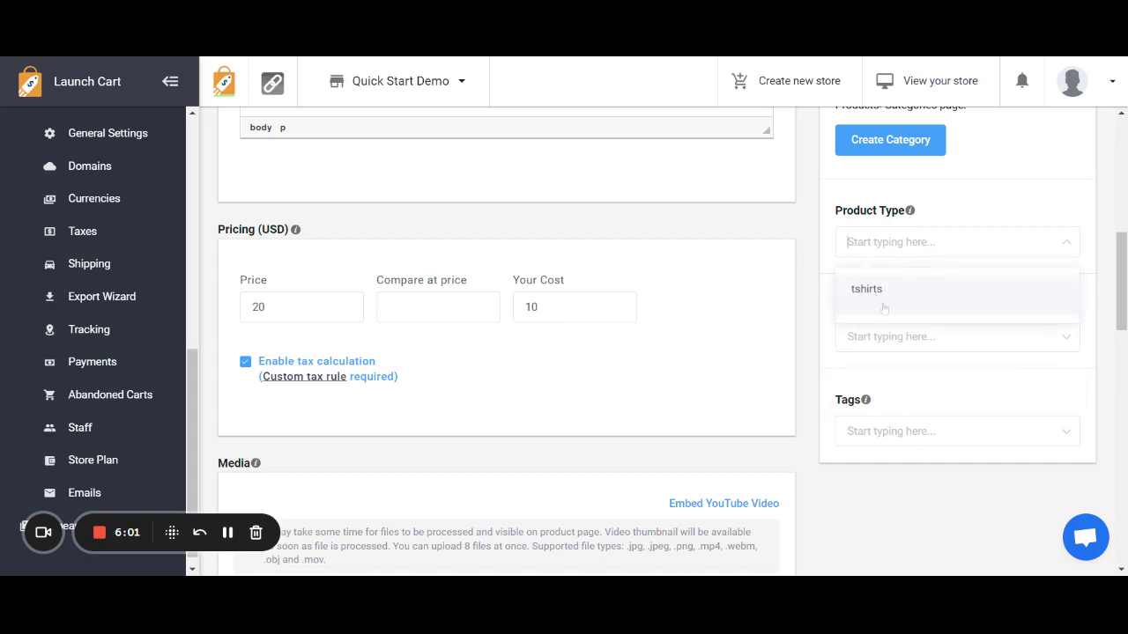
left_click(818, 283)
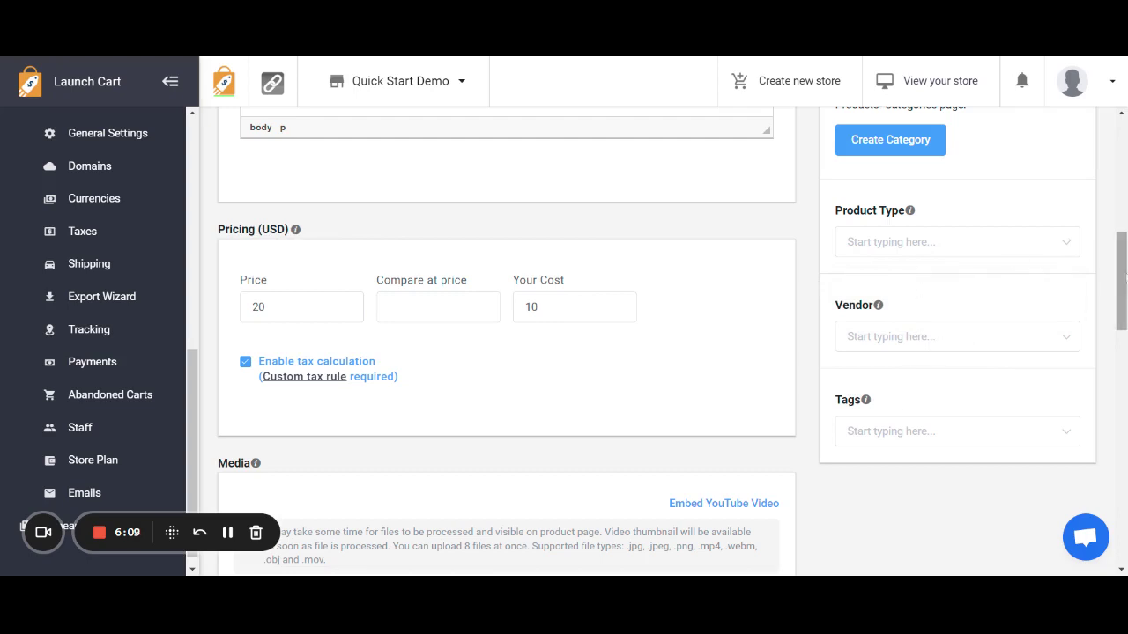
Write "really cool shoes" as the product description
scroll(1125, 277, "up", 5)
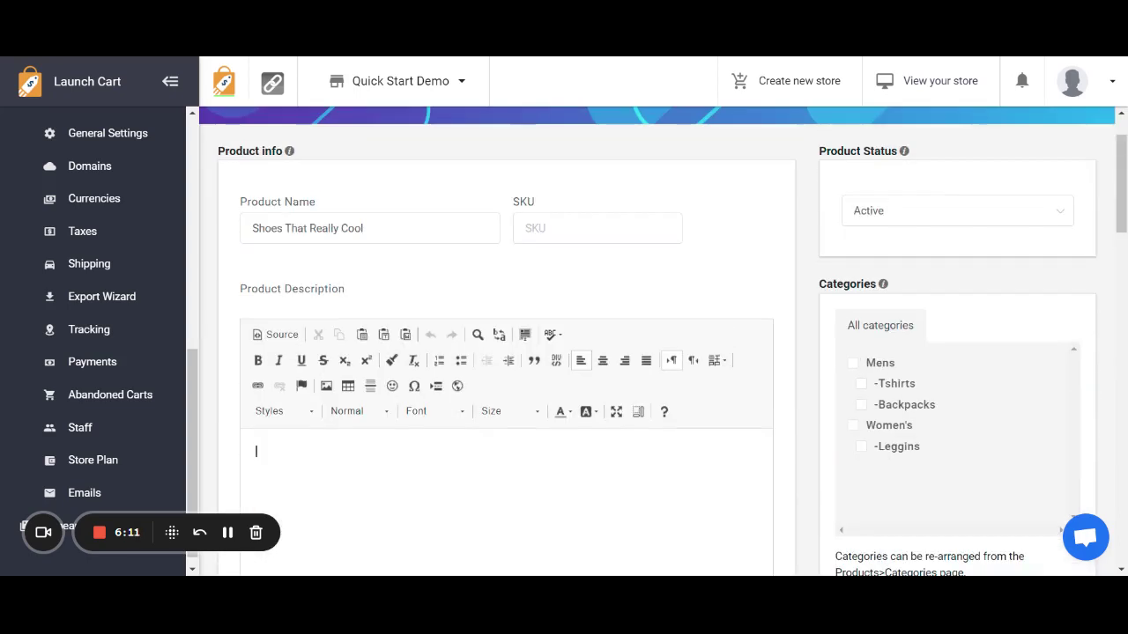
type("really cool ")
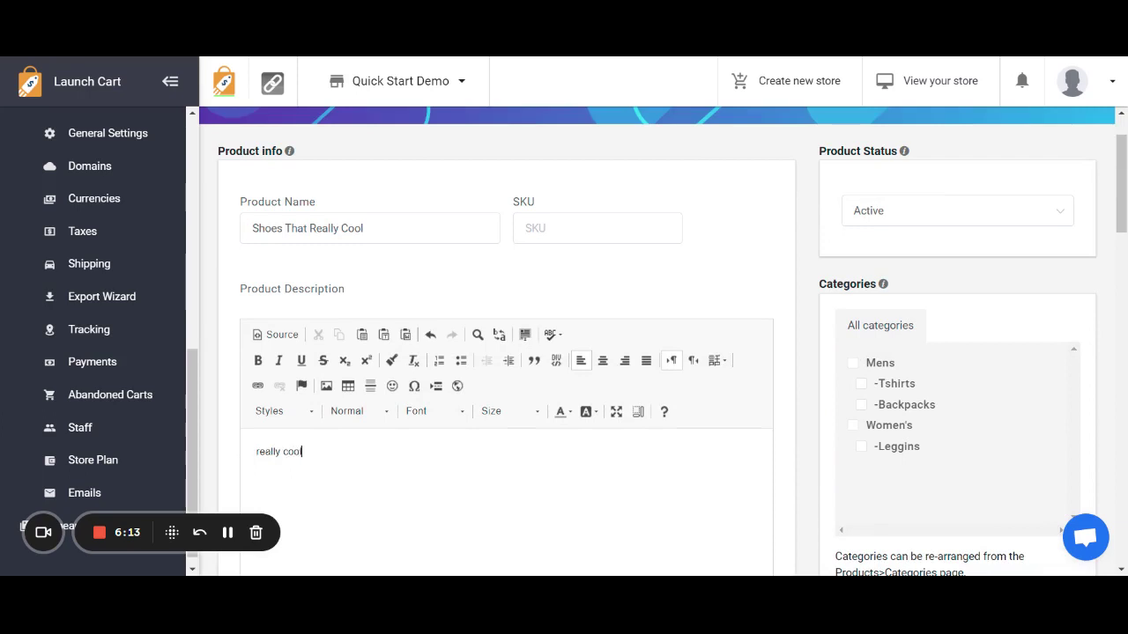
type("com")
key("BackSpace")
key("BackSpace")
type("hoes")
scroll(846, 430, "down", 3)
scroll(793, 387, "up", 5)
scroll(712, 347, "down", 2)
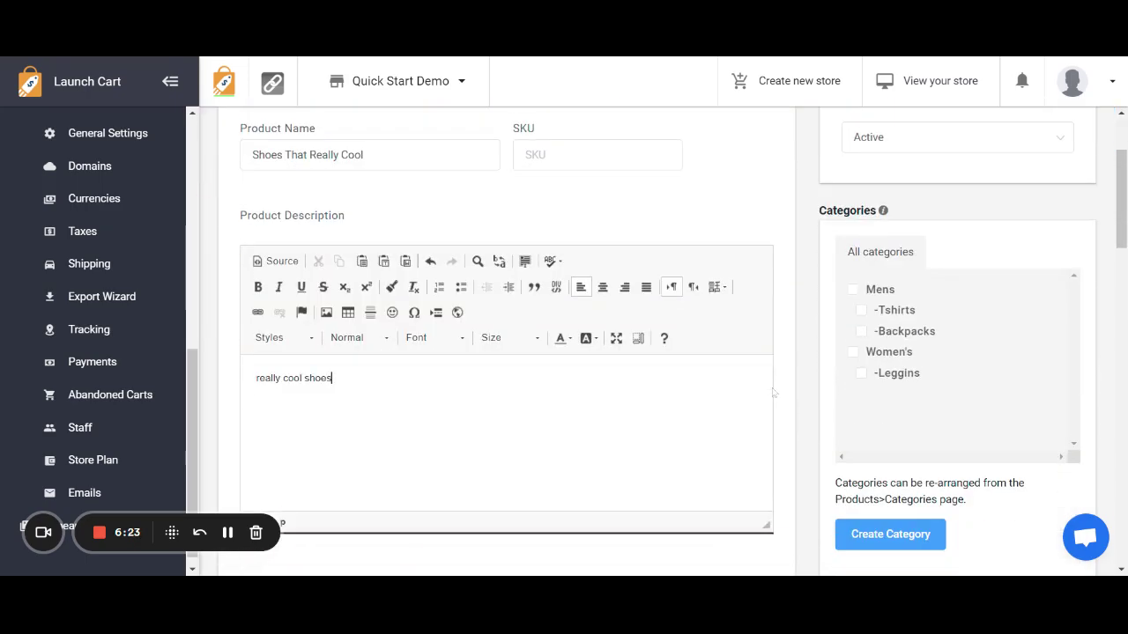
Create a Shoes category under Mens with the description "for shoes only", and assign the product to both Mens and Shoes
left_click(853, 284)
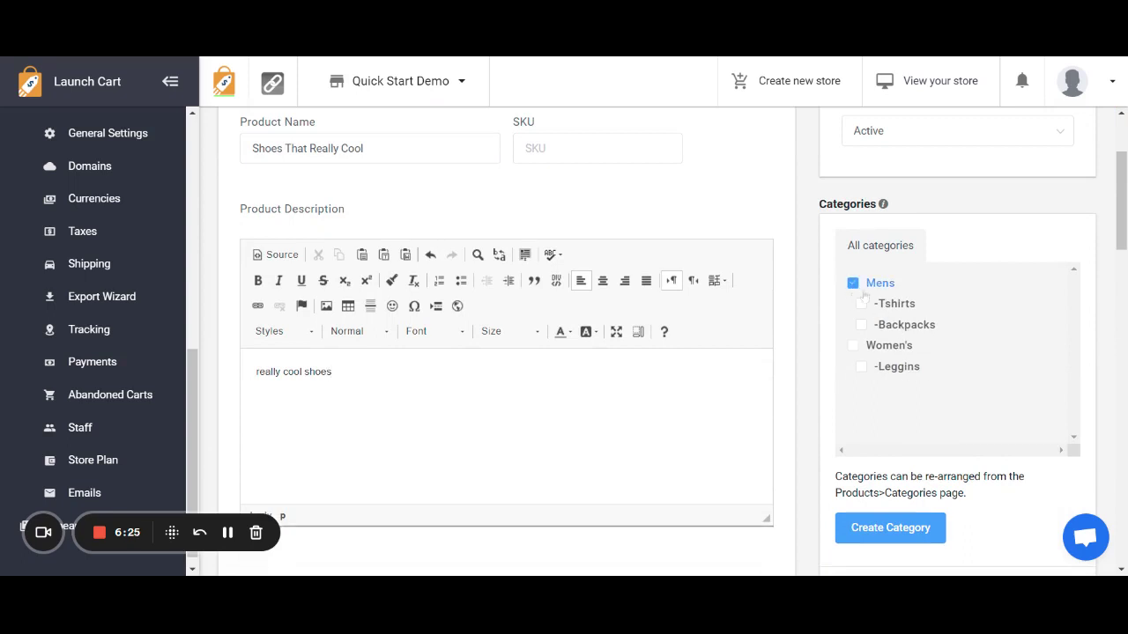
scroll(890, 493, "down", 1)
left_click(890, 472)
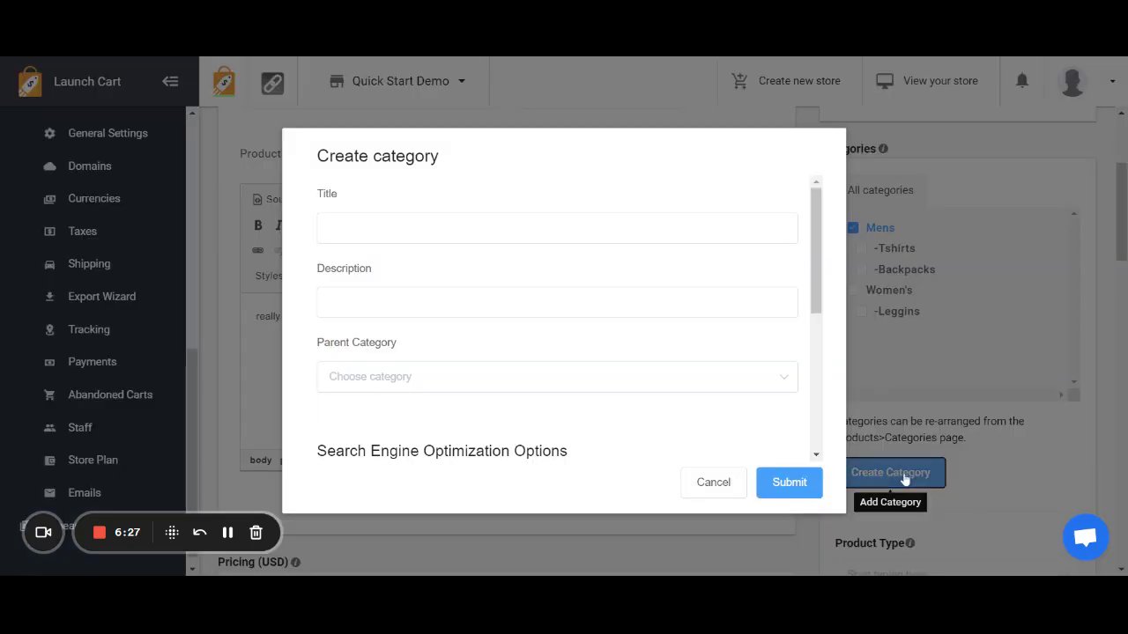
type("Shoes")
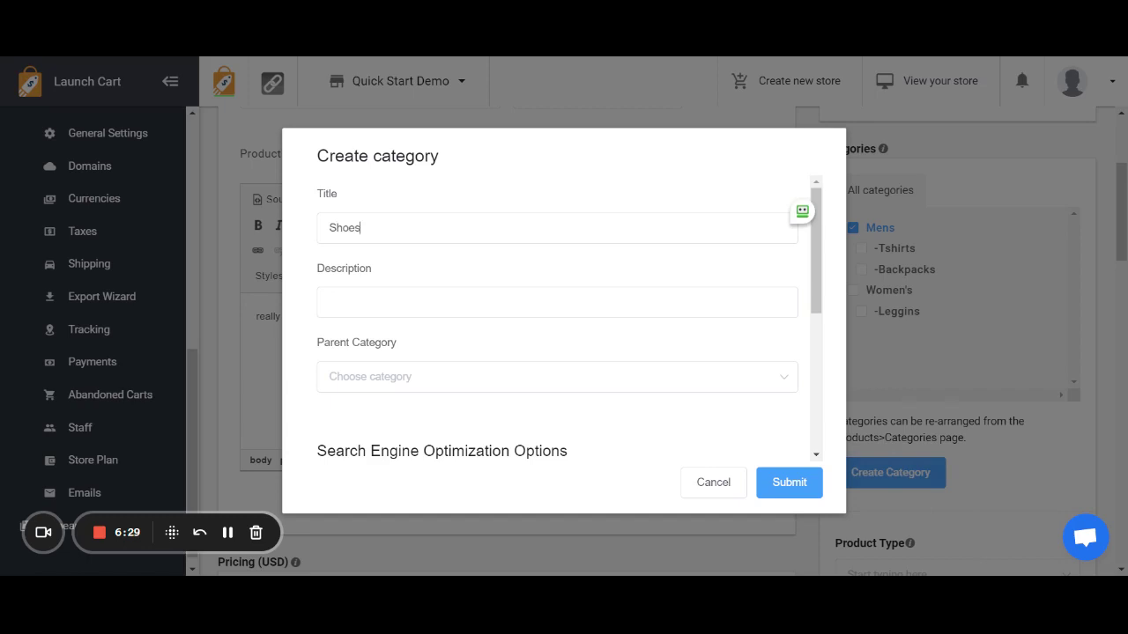
type("for shoes only")
left_click(416, 381)
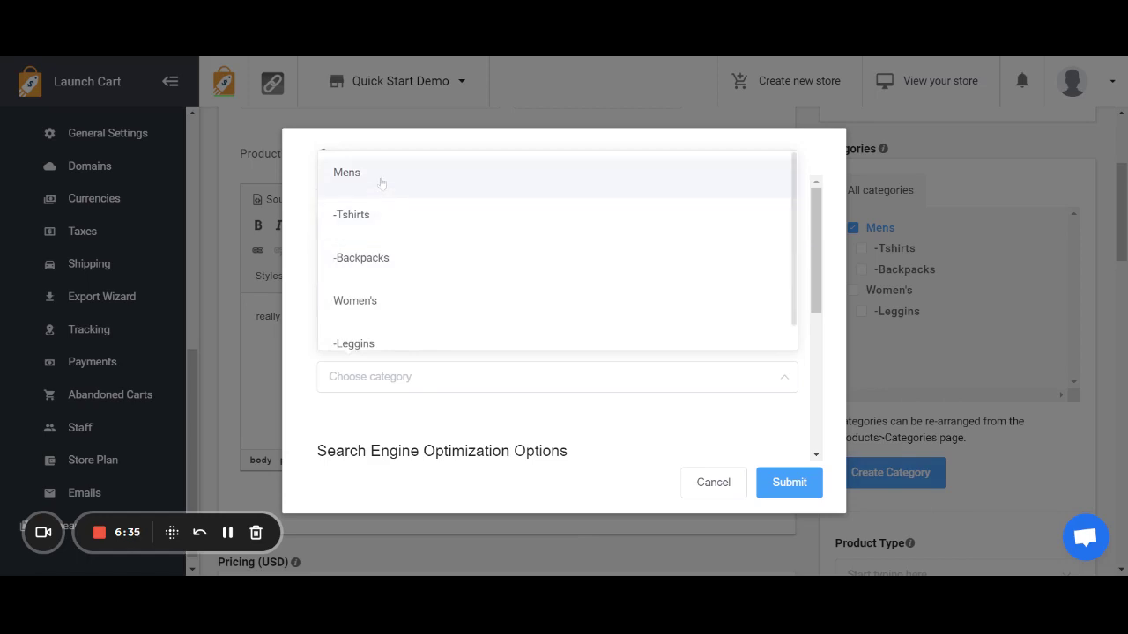
left_click(380, 177)
left_click(793, 483)
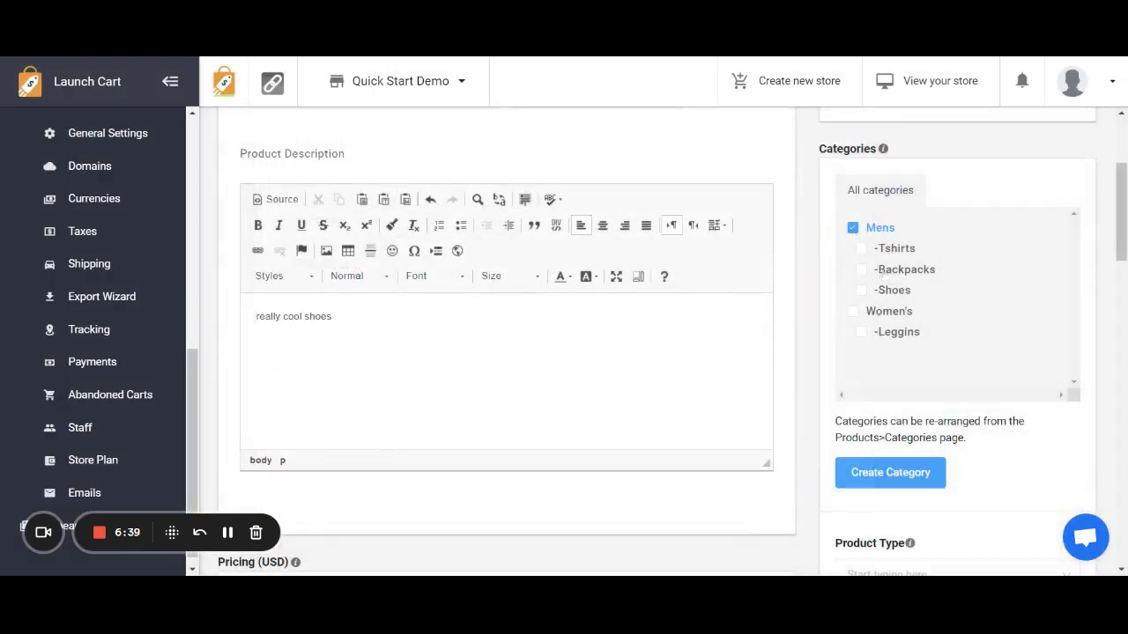
left_click(861, 290)
Set the product type to a new entry, Shoes
scroll(861, 290, "down", 2)
scroll(1017, 292, "down", 2)
left_click(1013, 291)
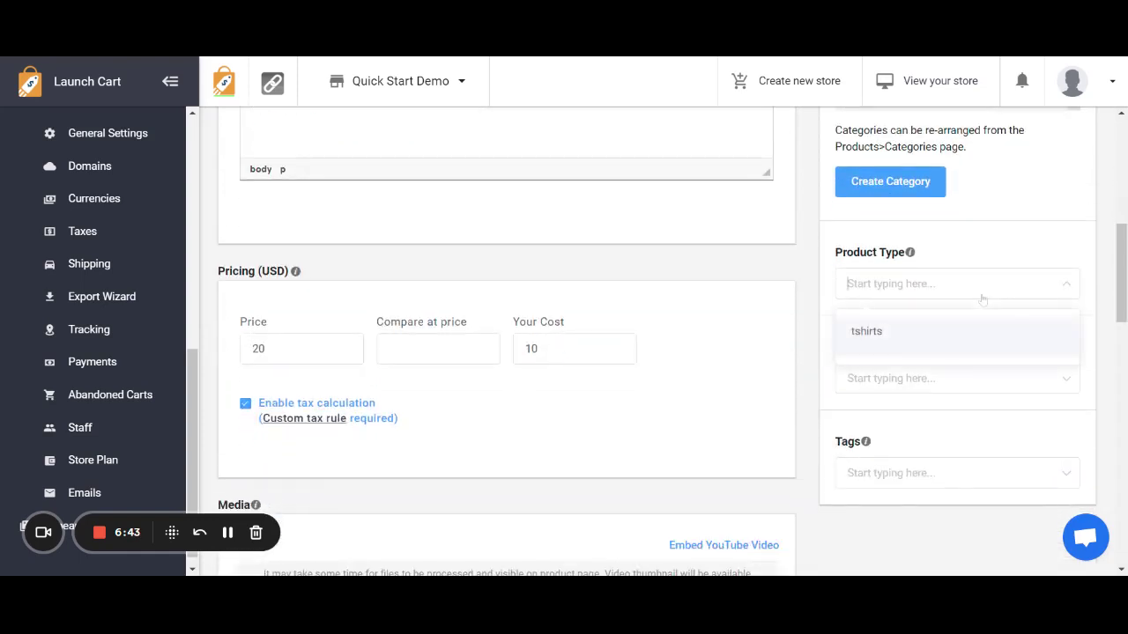
type("Shoes")
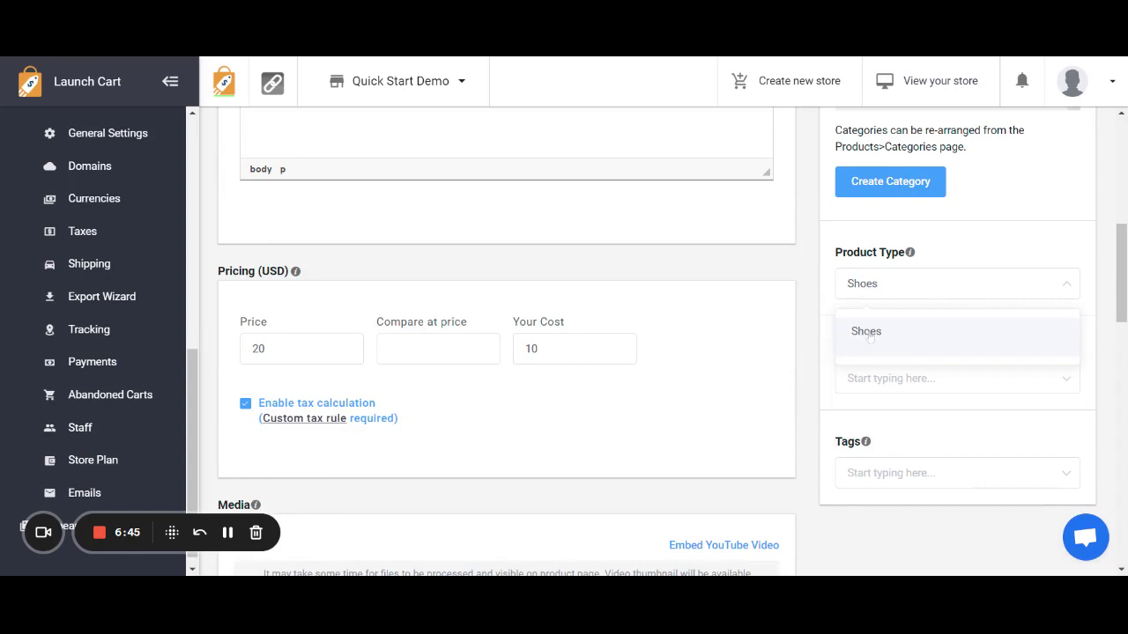
left_click(869, 334)
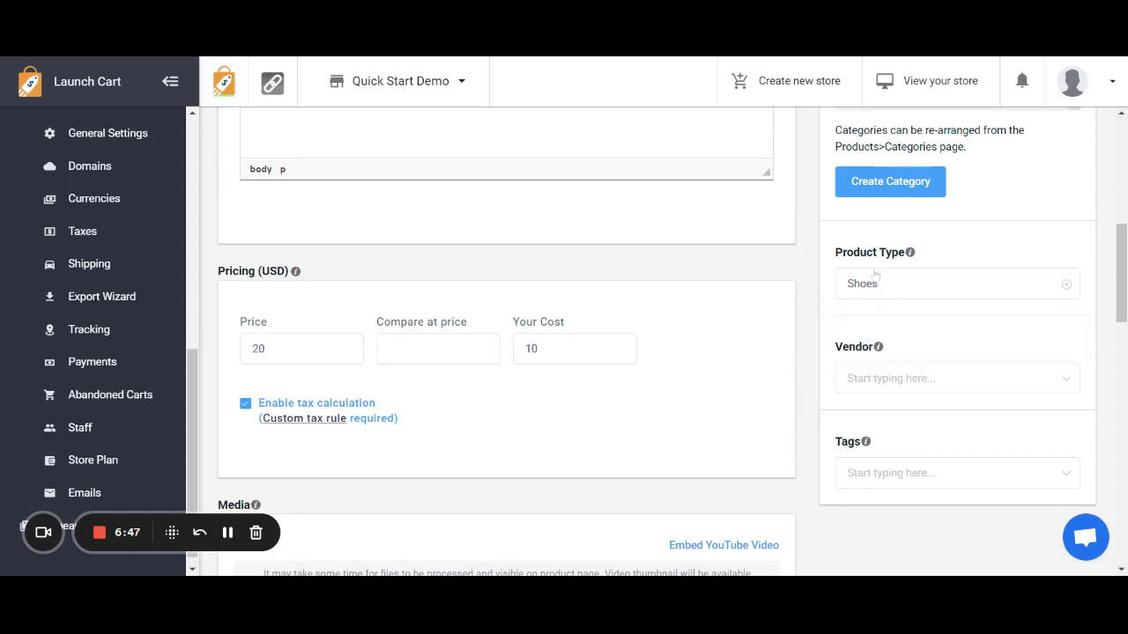
left_click(899, 379)
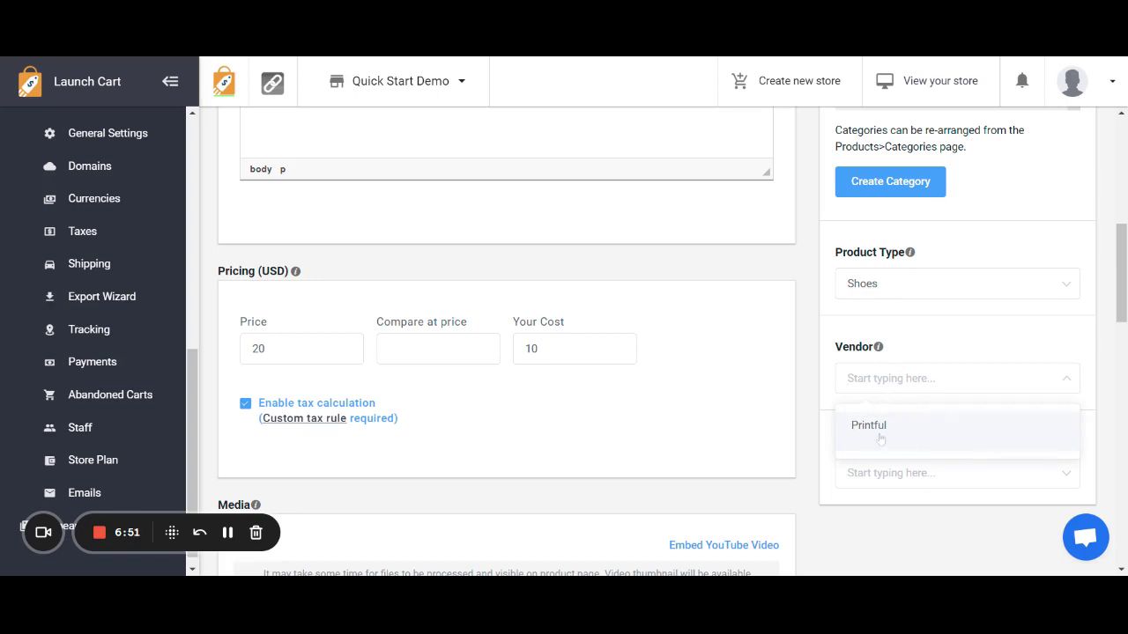
left_click(918, 384)
left_click(940, 381)
type("Myself")
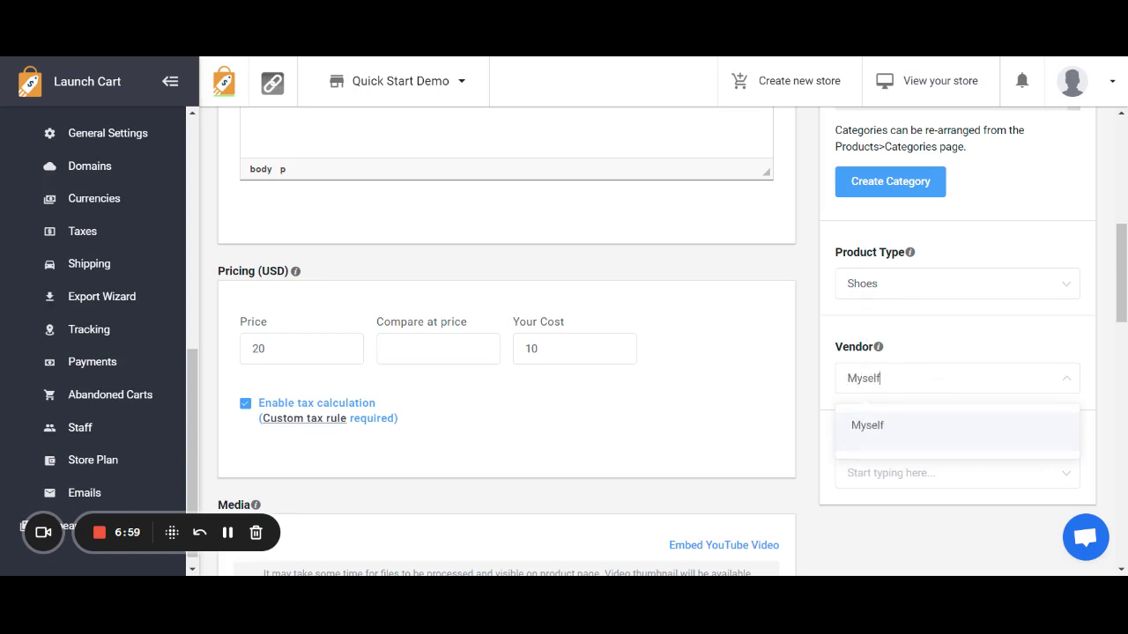
key("BackSpace")
key("BackSpace")
key("BackSpace")
key("BackSpace")
key("BackSpace")
key("BackSpace")
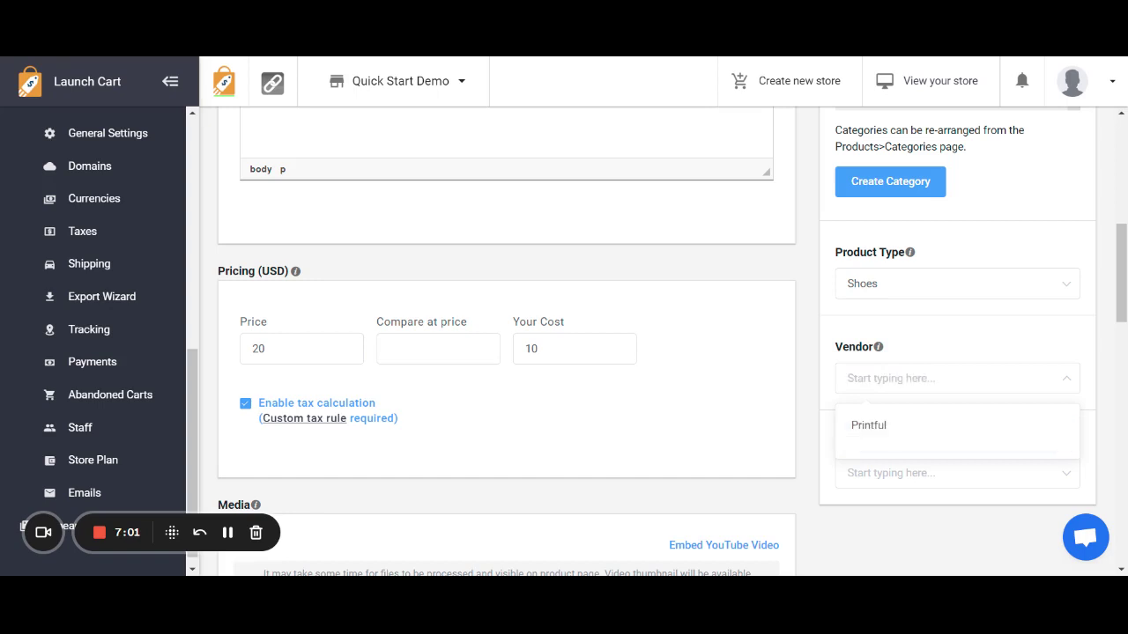
Set the vendor to a new entry, "Name of your company"
type("Na")
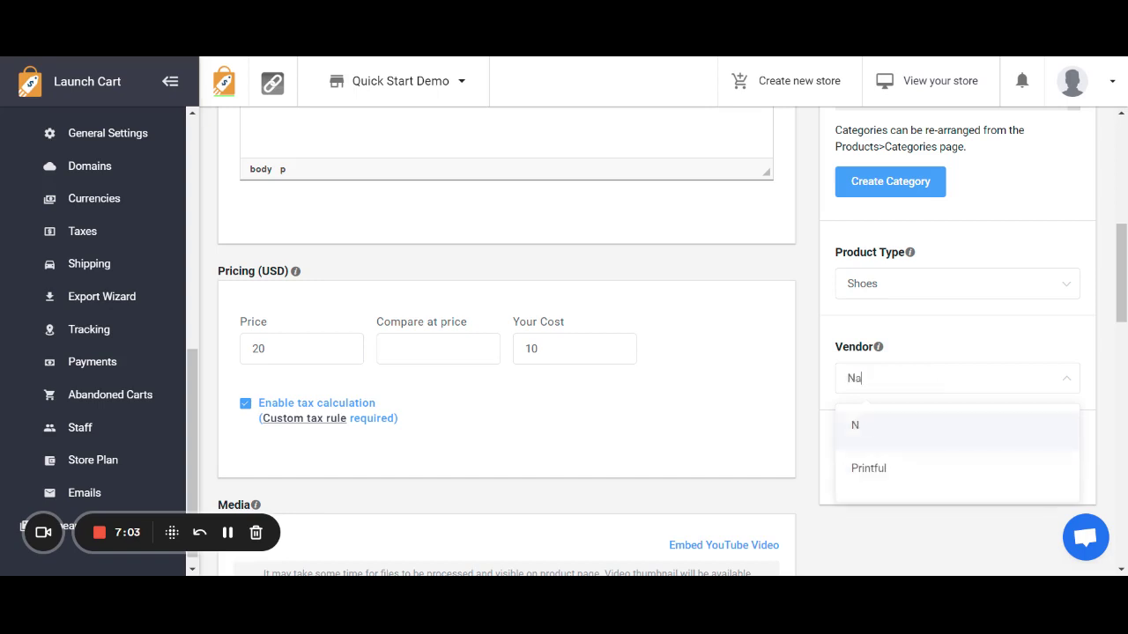
type("me of your company")
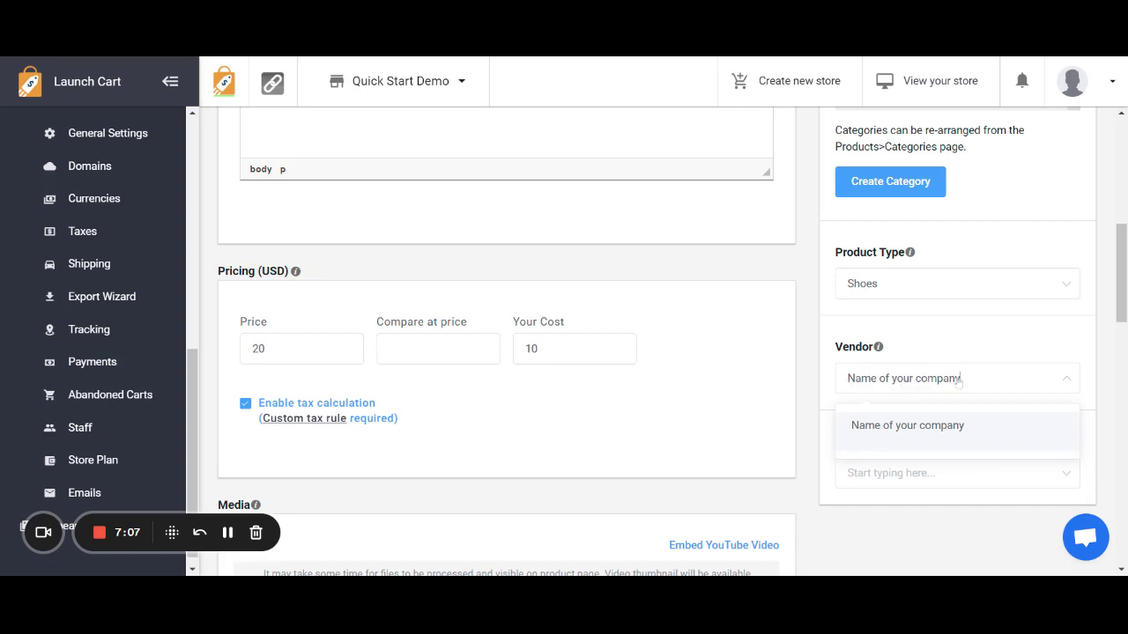
left_click(950, 426)
Add the tags shoes, footwear and feet to the product
left_click(904, 473)
type("shoes")
key("Return")
type("footwear")
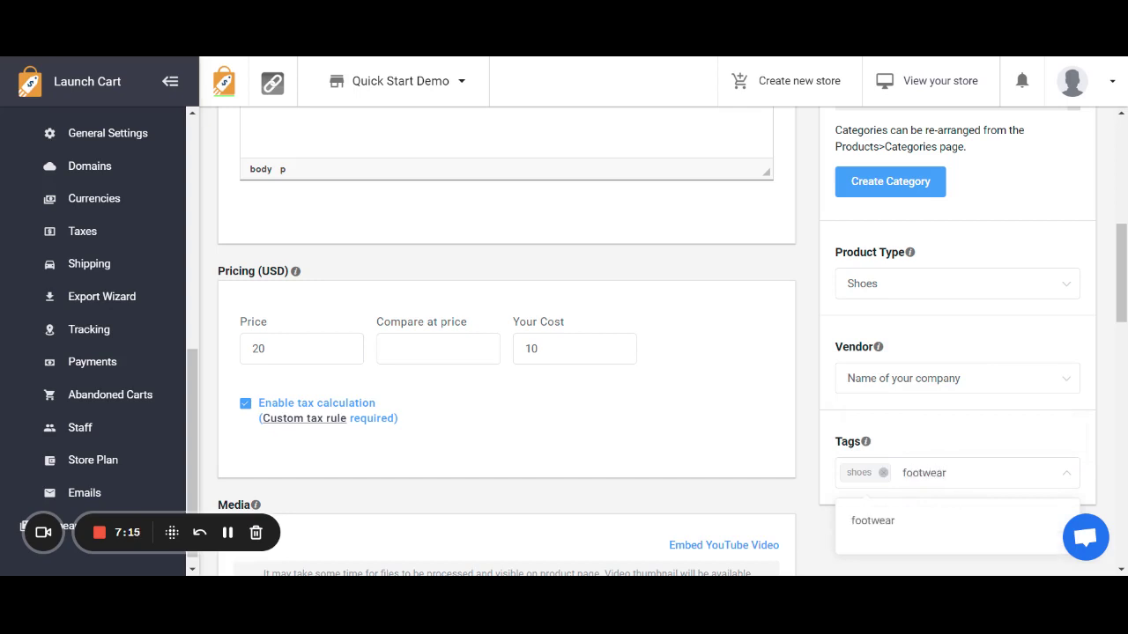
key("Return")
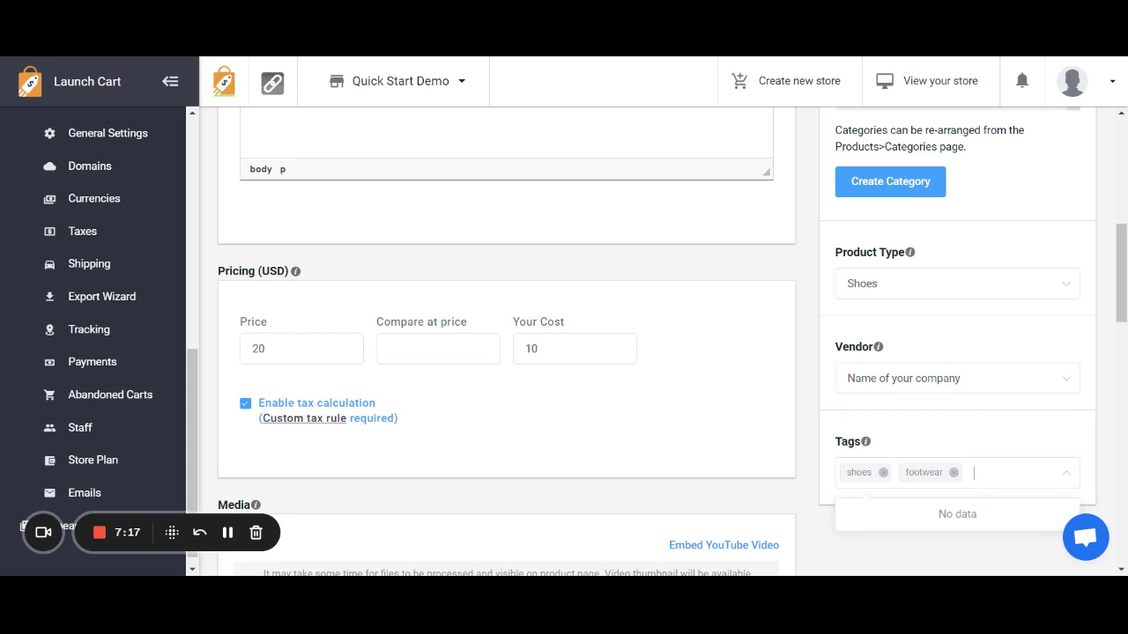
type("feet")
key("Return")
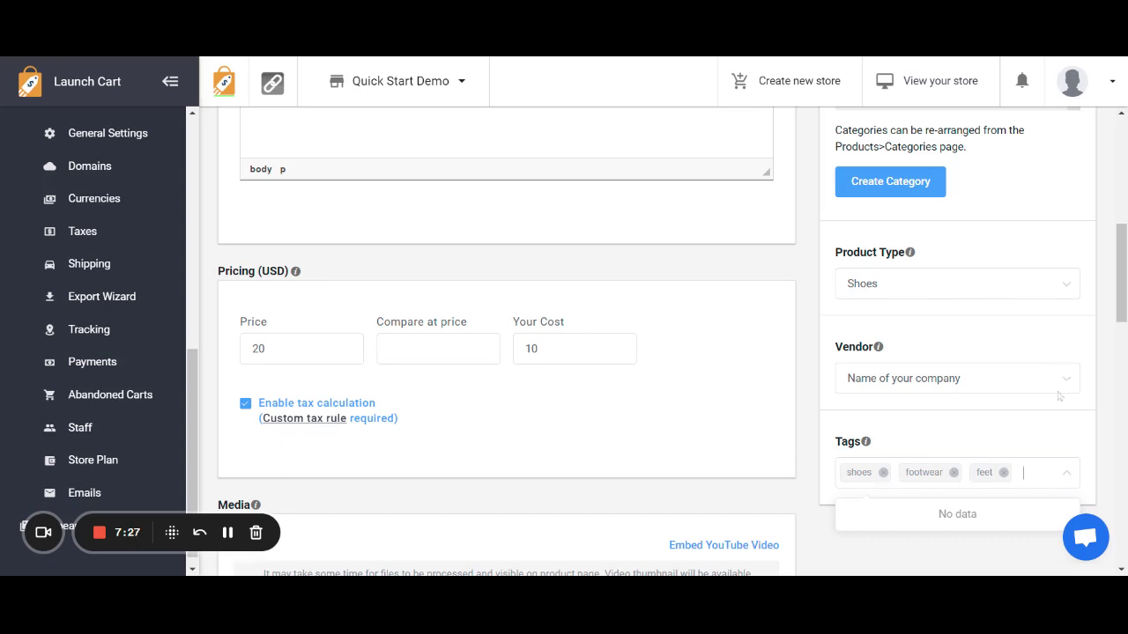
Upload the shoe photo as product media, and check the YouTube video embedding option without adding a video
left_click_drag(1124, 254, 1123, 320)
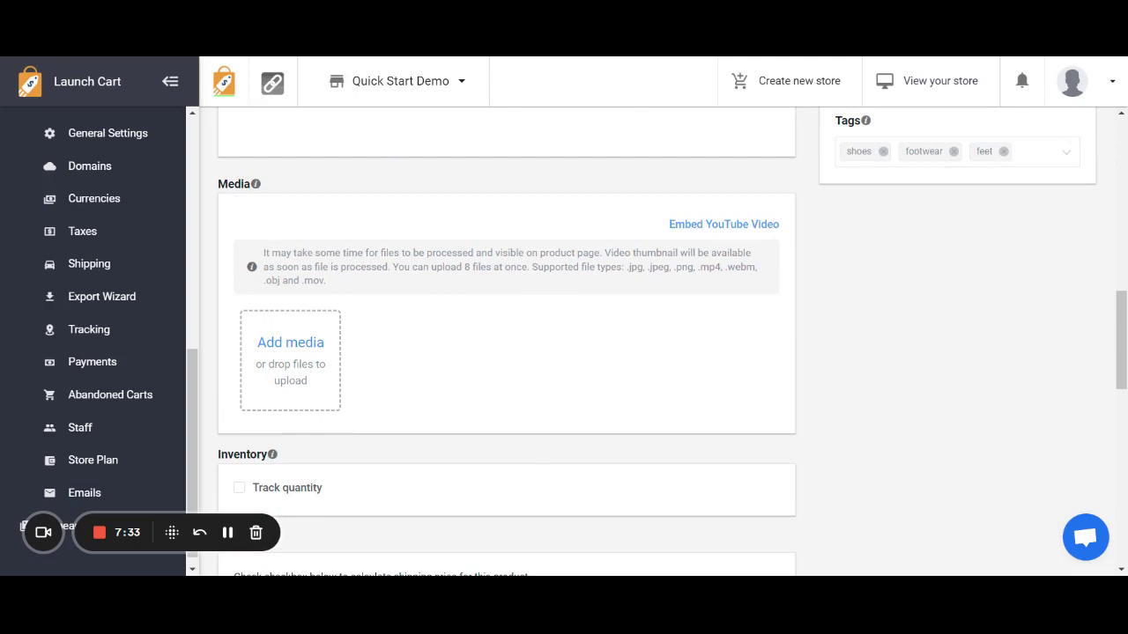
left_click(325, 328)
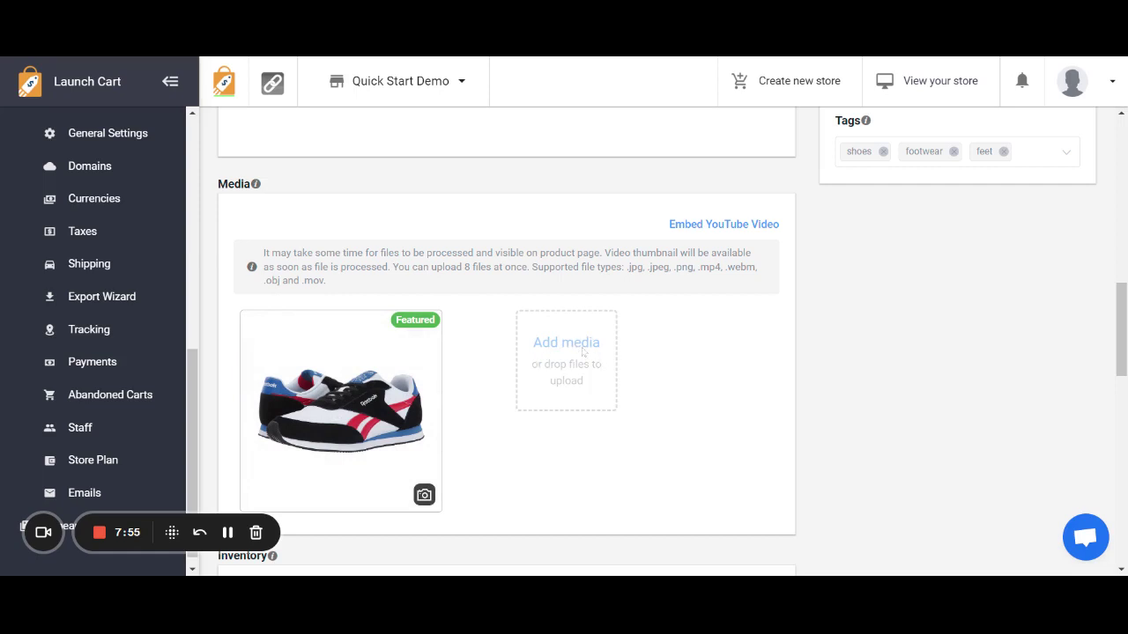
left_click(729, 229)
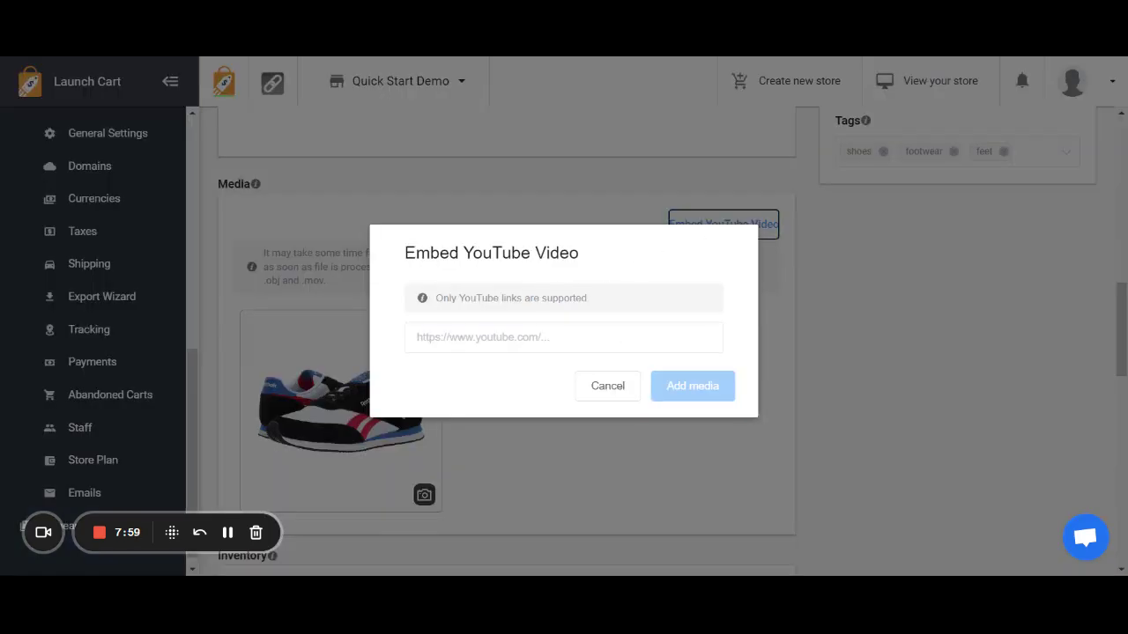
left_click(592, 387)
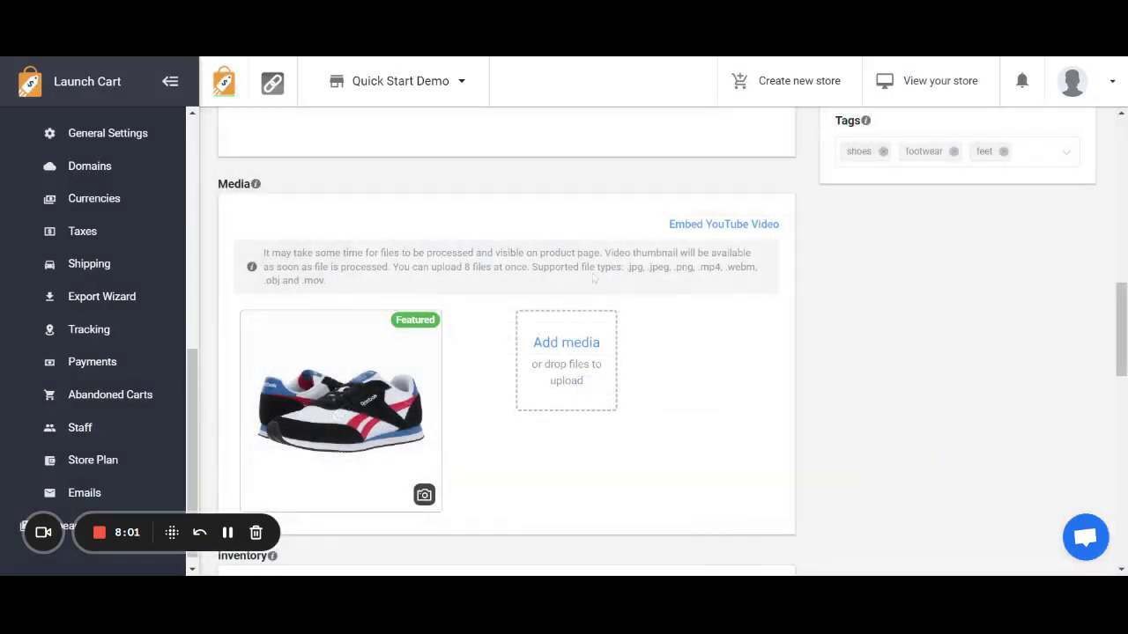
Enable quantity tracking for the product's inventory and set the quantity to 10
scroll(1123, 304, "down", 5)
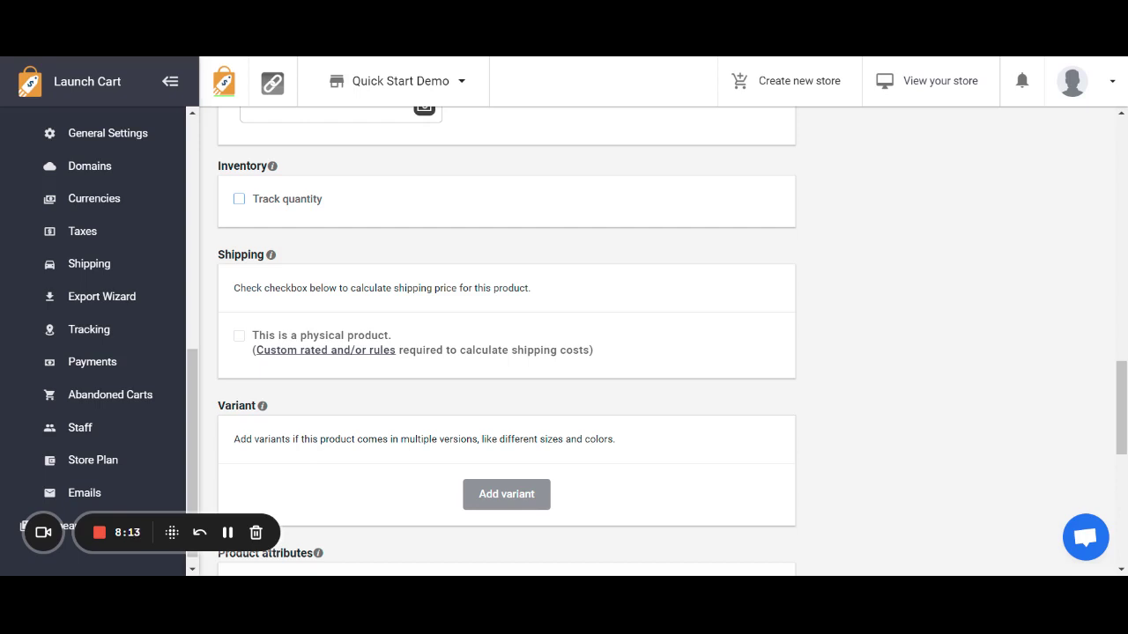
left_click(239, 199)
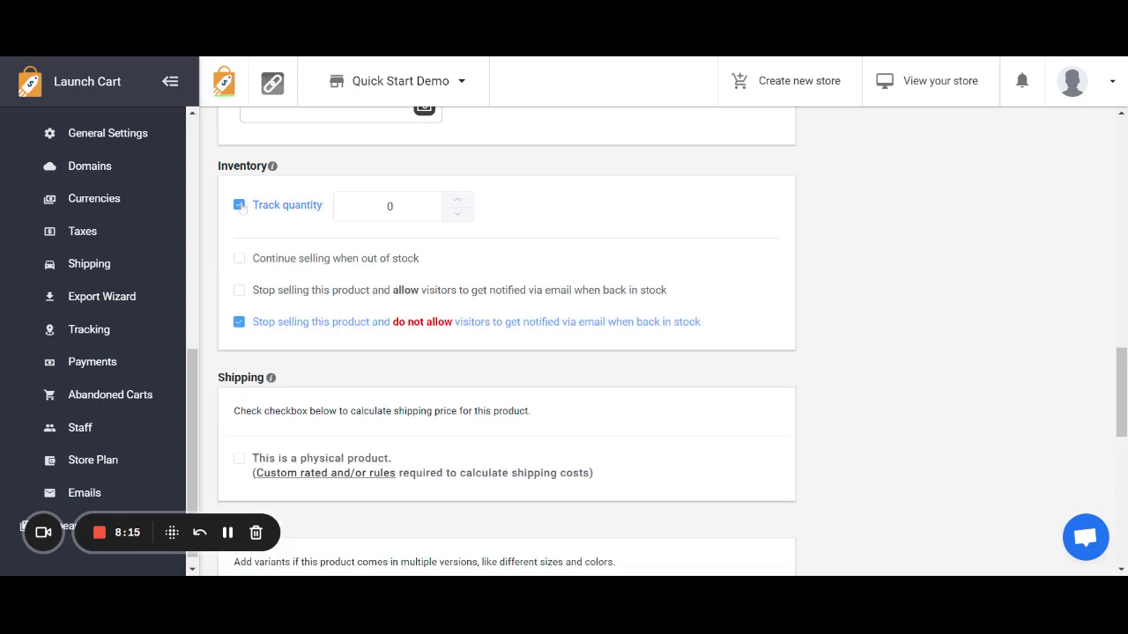
double_click(390, 206)
type("10")
Try the other out-of-stock options in turn and return to stopping sales without allowing back-in-stock email notifications
left_click(242, 262)
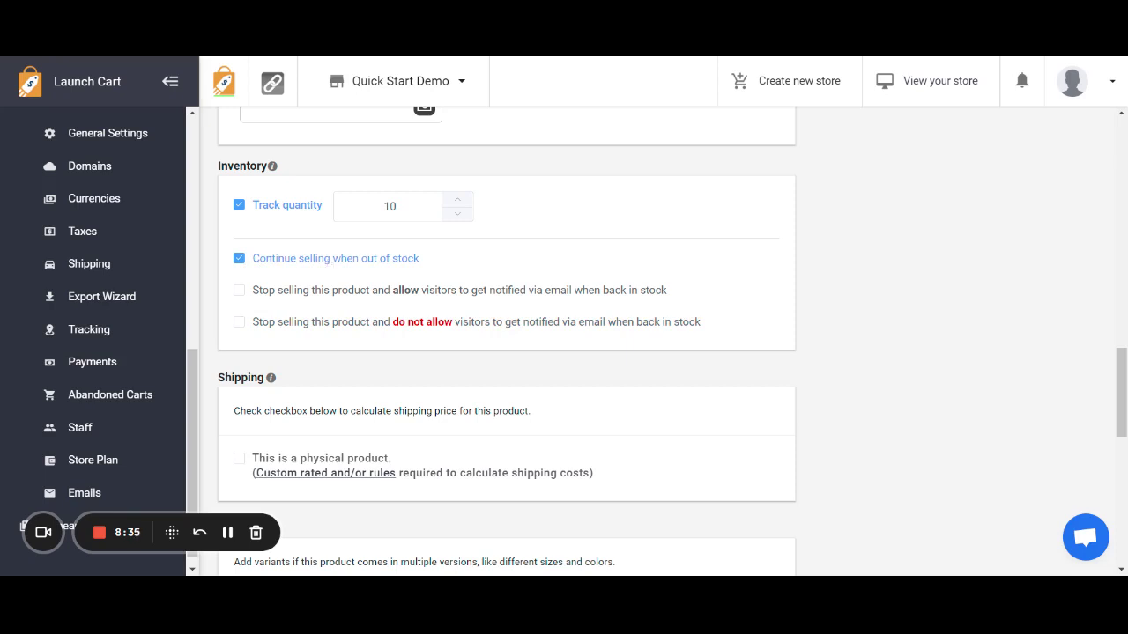
left_click(245, 296)
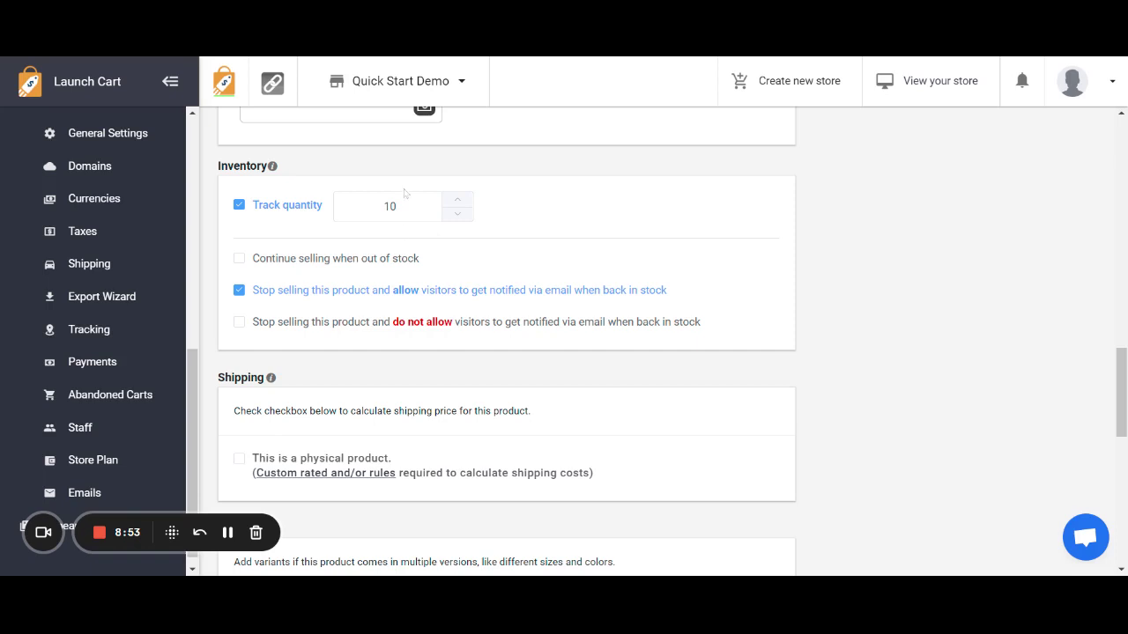
left_click(240, 322)
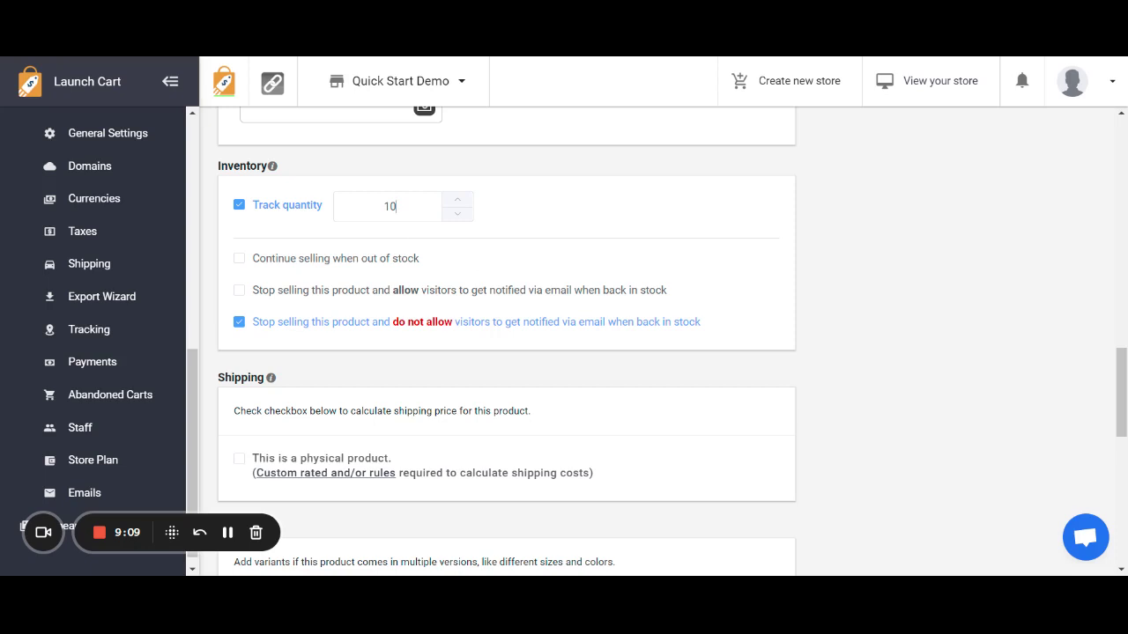
left_click(397, 207)
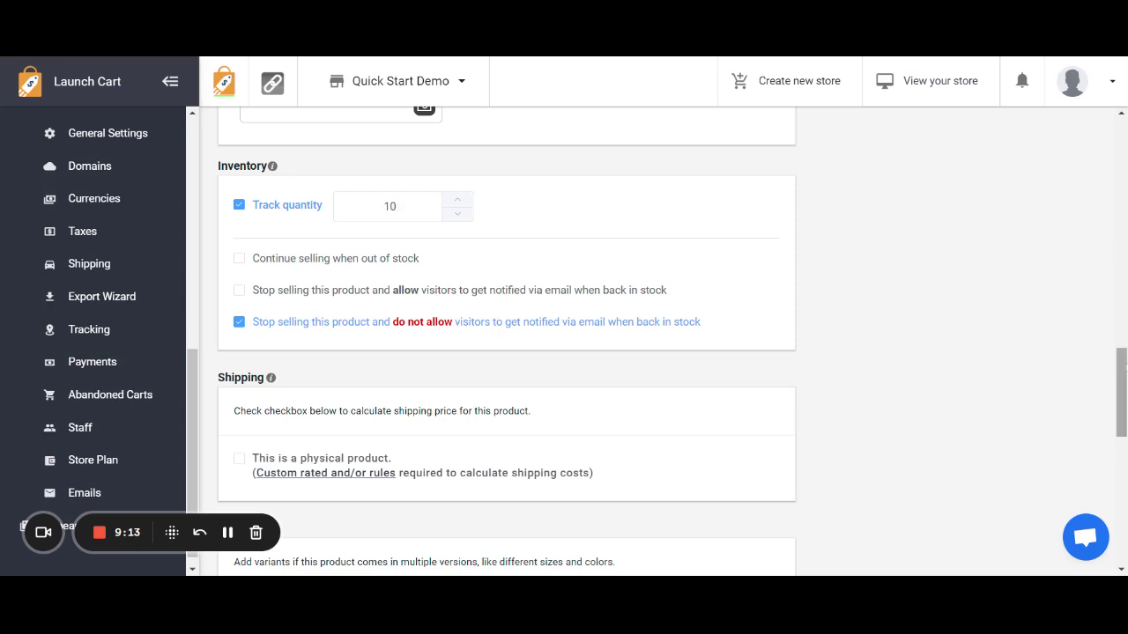
Mark the item as a physical product for shipping and set its weight to 1 pound
left_click_drag(1120, 392, 1121, 432)
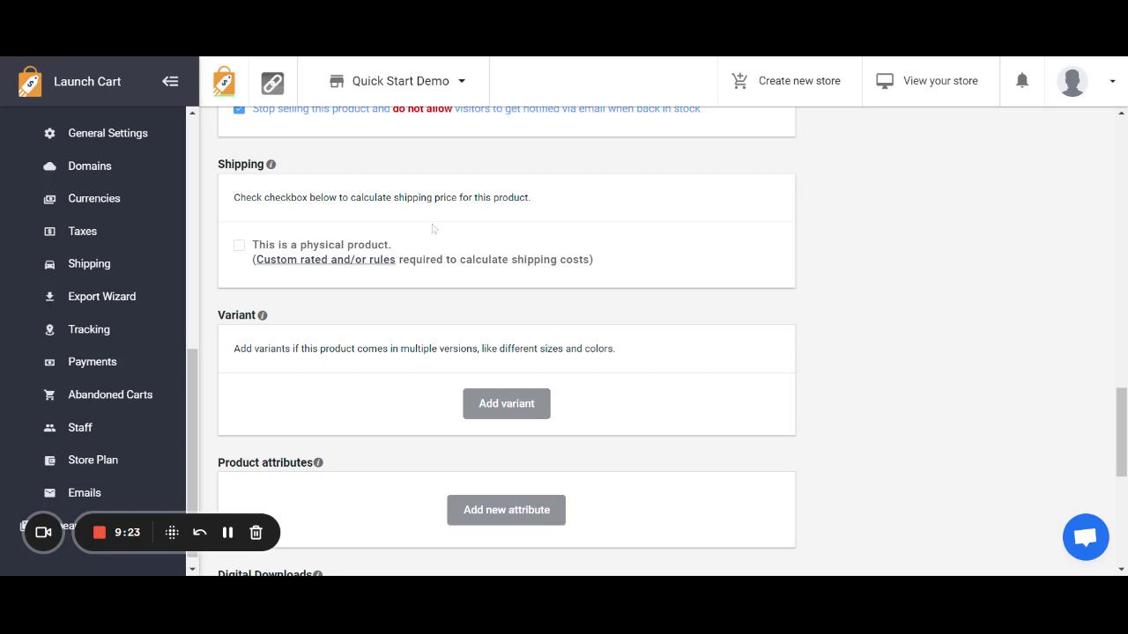
left_click(239, 247)
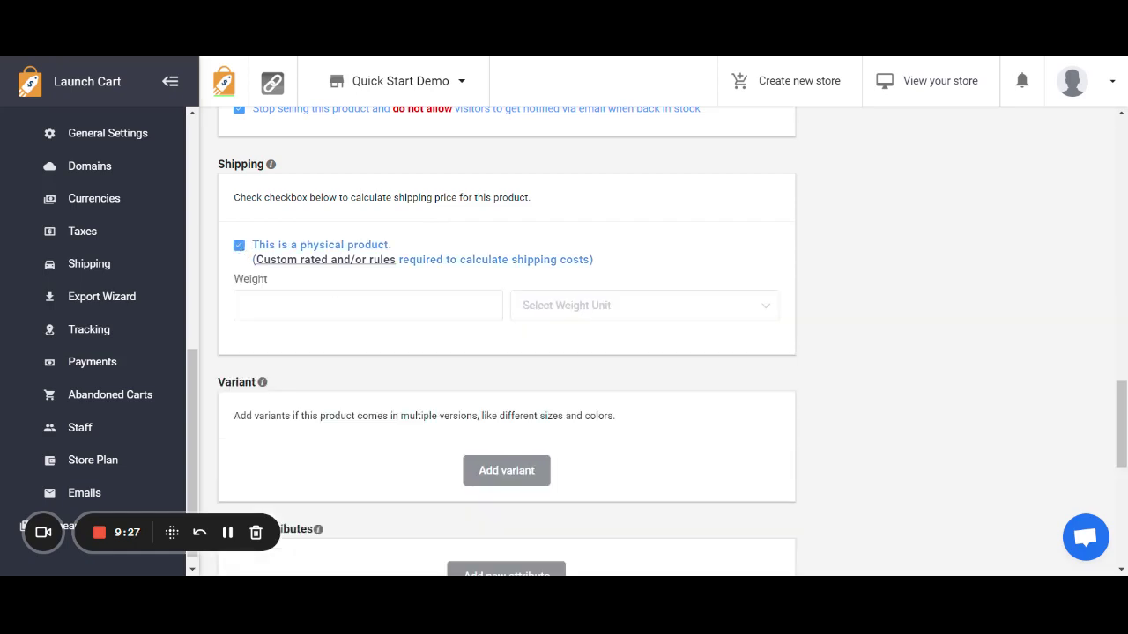
left_click(565, 315)
left_click(428, 306)
type("1")
left_click(560, 307)
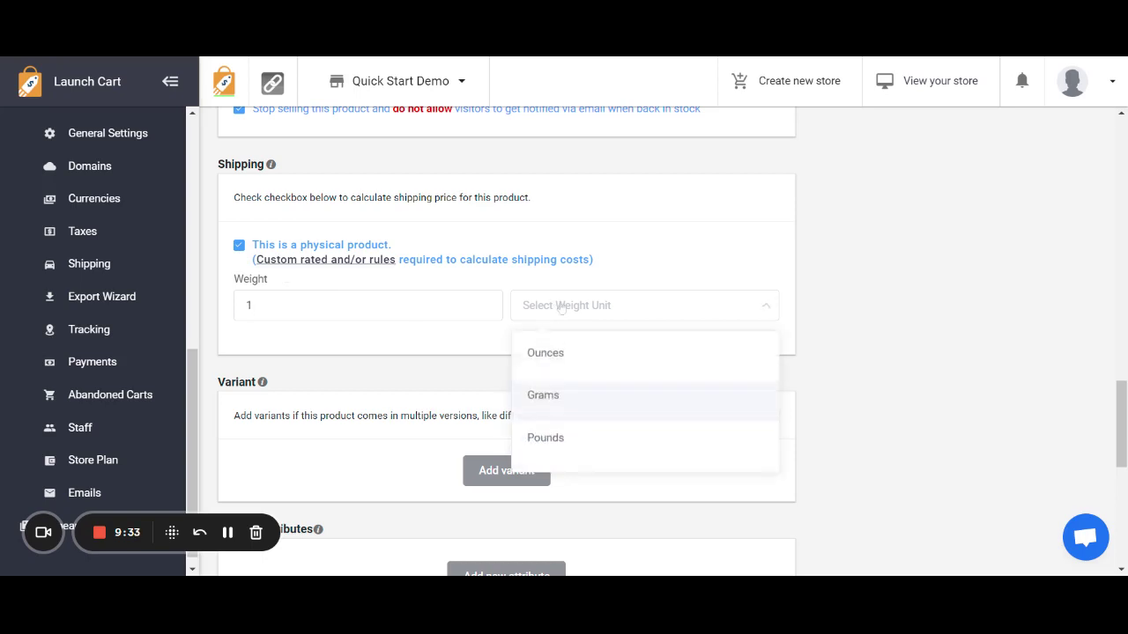
left_click(568, 438)
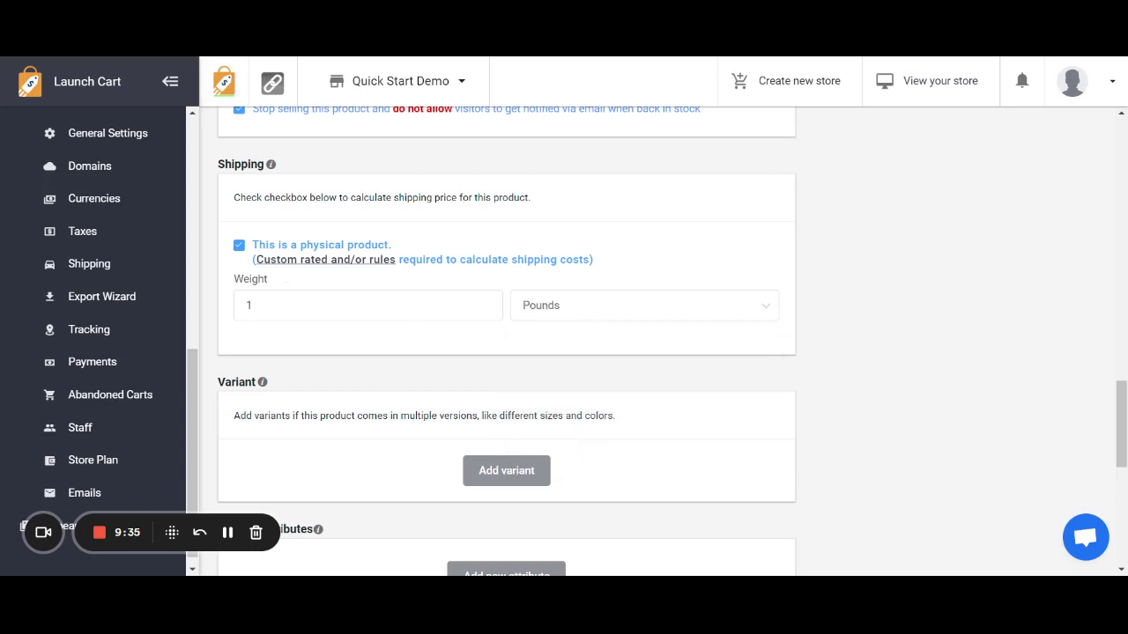
Change the product's shipping weight to 90 ounces
left_click(251, 305)
key("BackSpace")
type("90")
left_click(564, 308)
left_click(546, 352)
Turn the physical product option off and back on
scroll(141, 265, "up", 2)
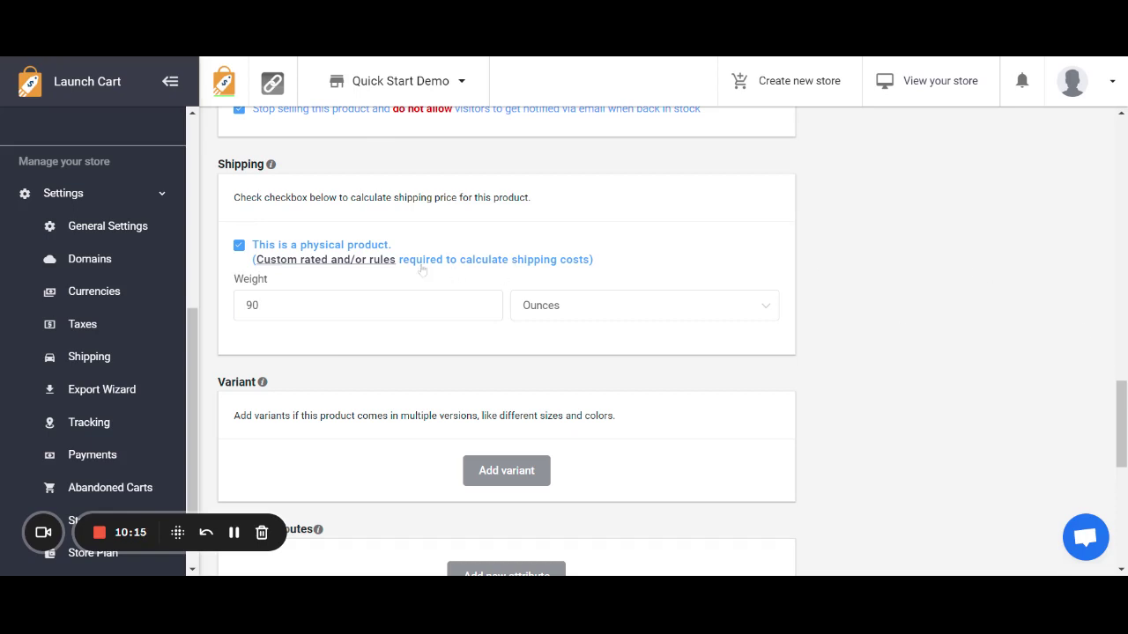
left_click(239, 245)
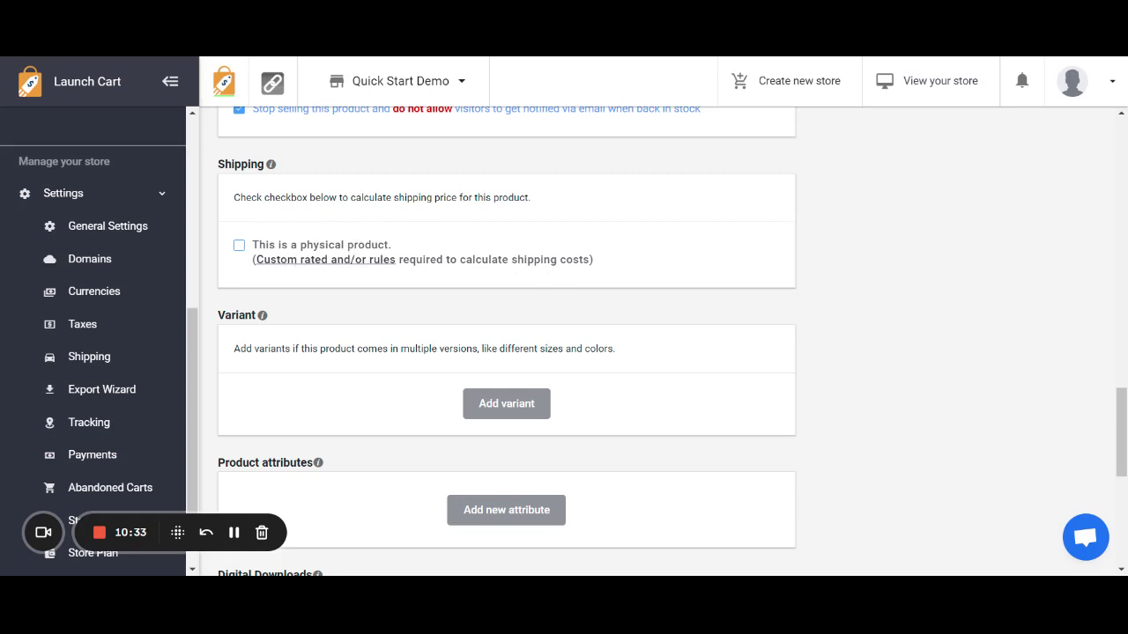
left_click(252, 250)
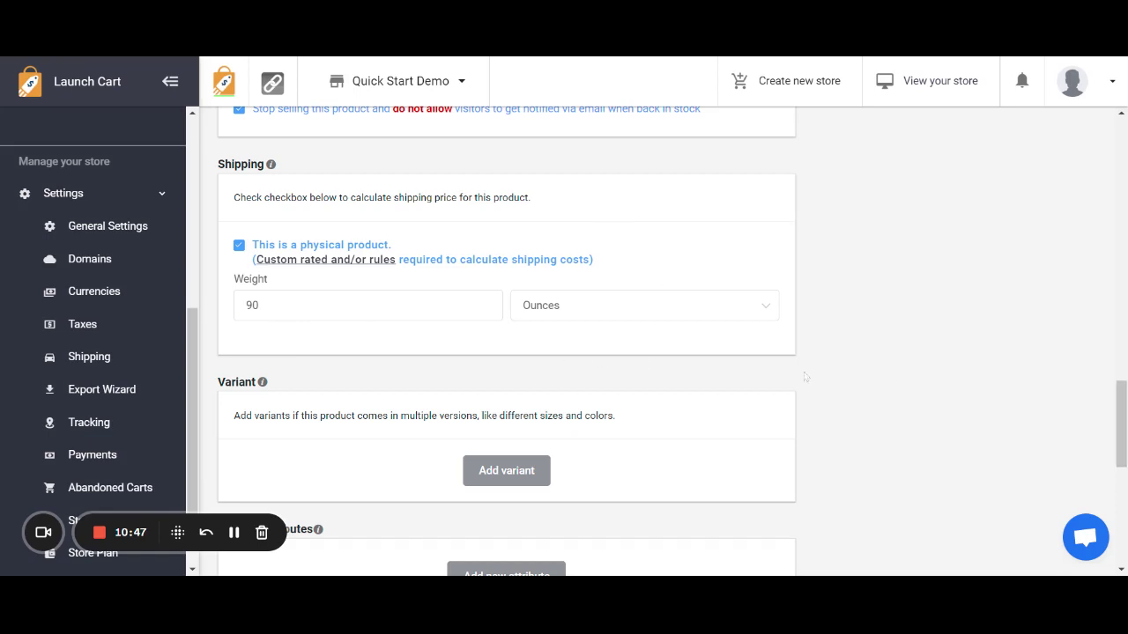
Add a Size variant option with the values small, med and large
scroll(1122, 398, "down", 2)
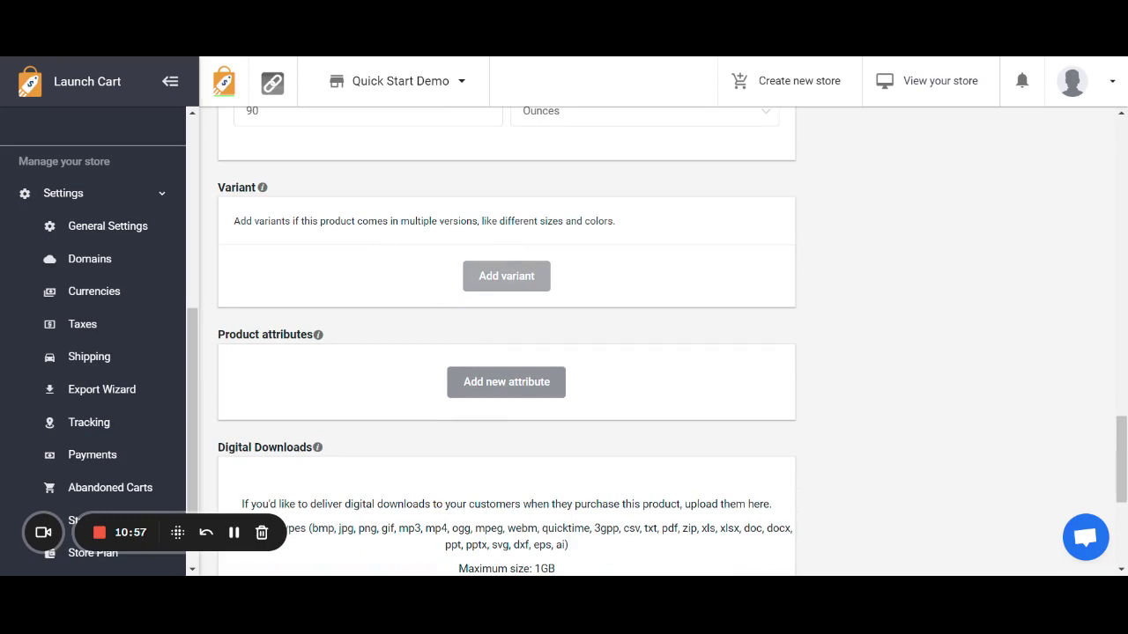
left_click(498, 282)
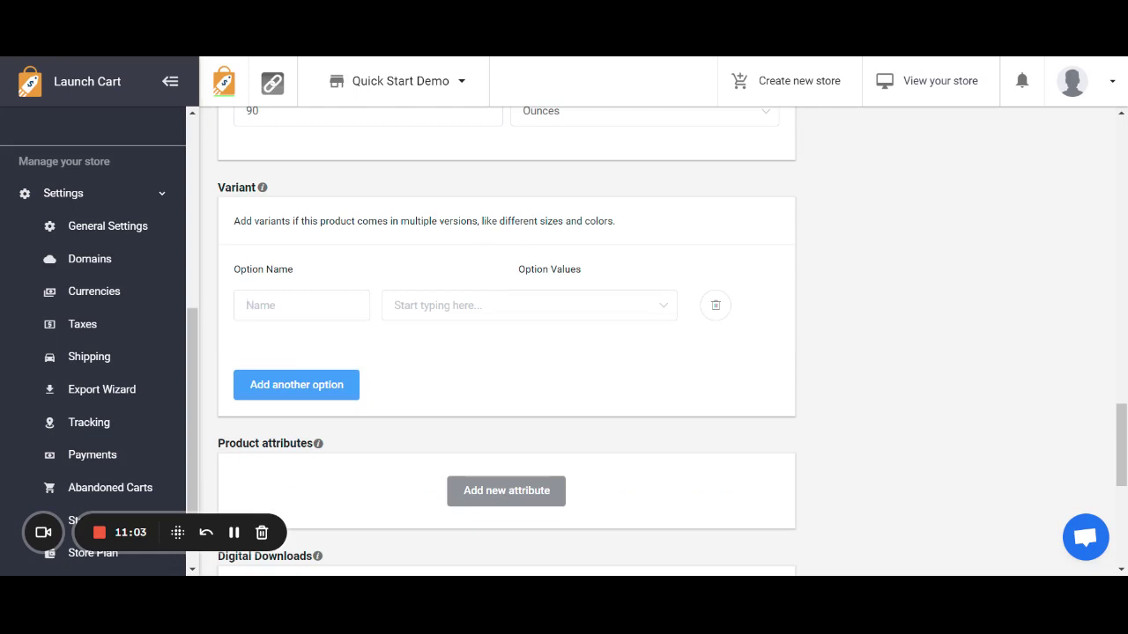
type("Size")
key("Tab")
type("small")
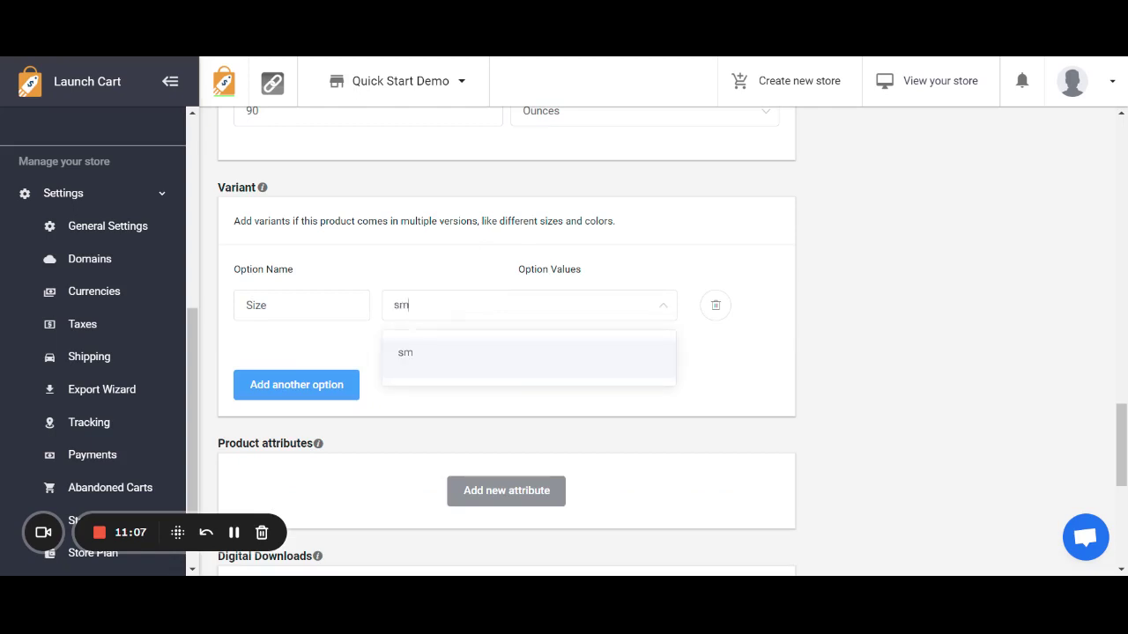
key("Return")
type("med")
key("Return")
type("large")
key("Return")
left_click(390, 217)
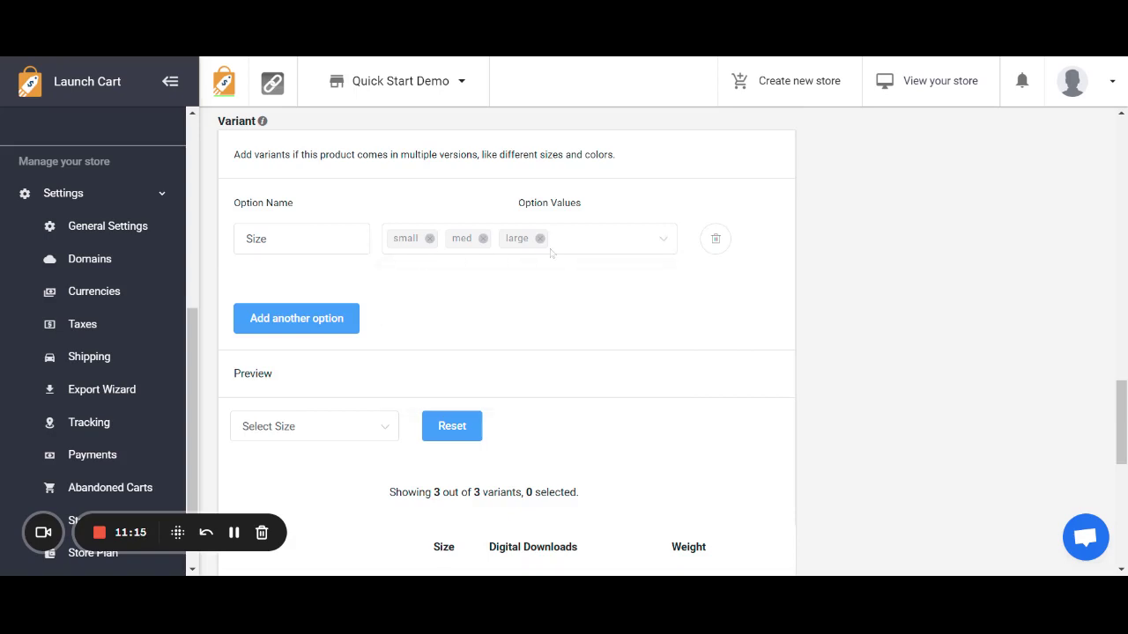
Add a second variant option named Color with the values white, brown and black
left_click(300, 322)
type("Color")
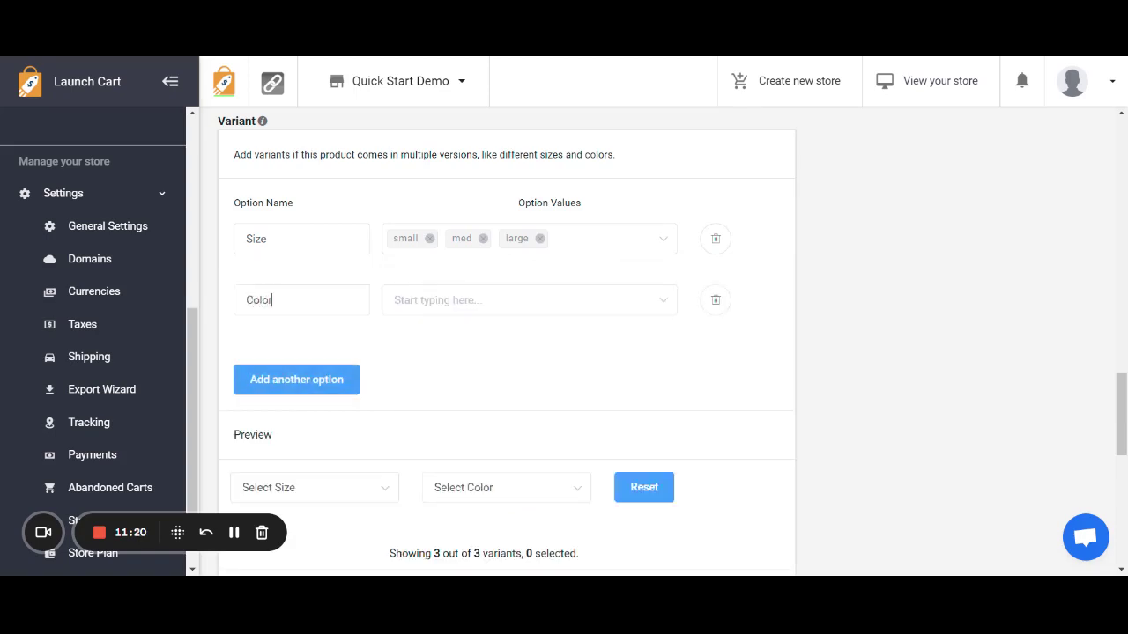
key("Tab")
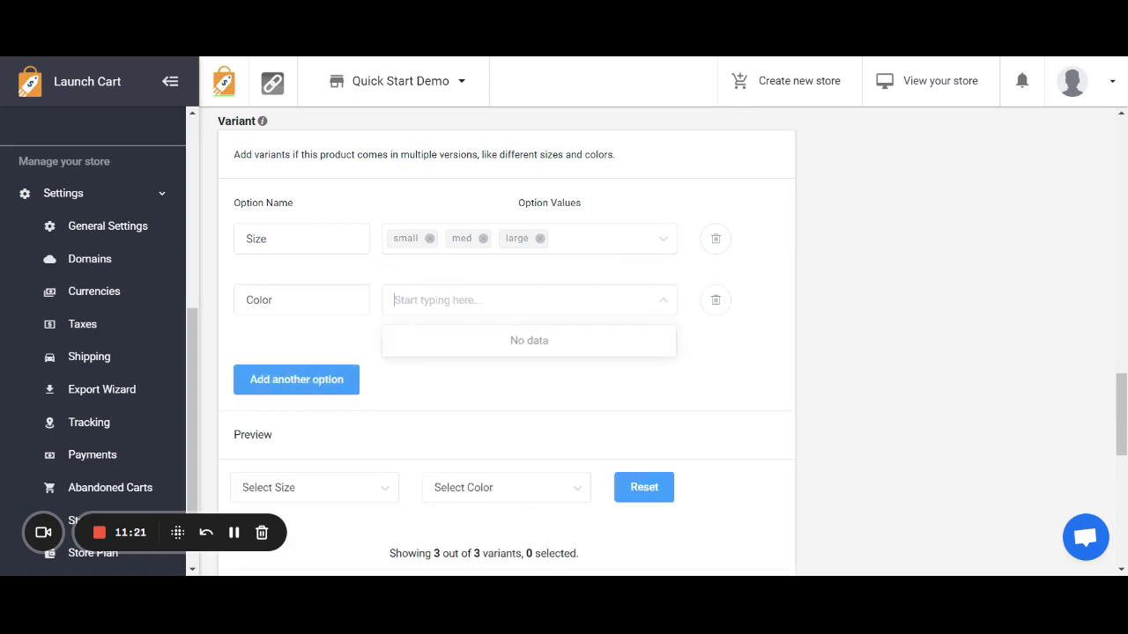
type("white")
key("Return")
type("brown")
key("Return")
type("black")
key("Return")
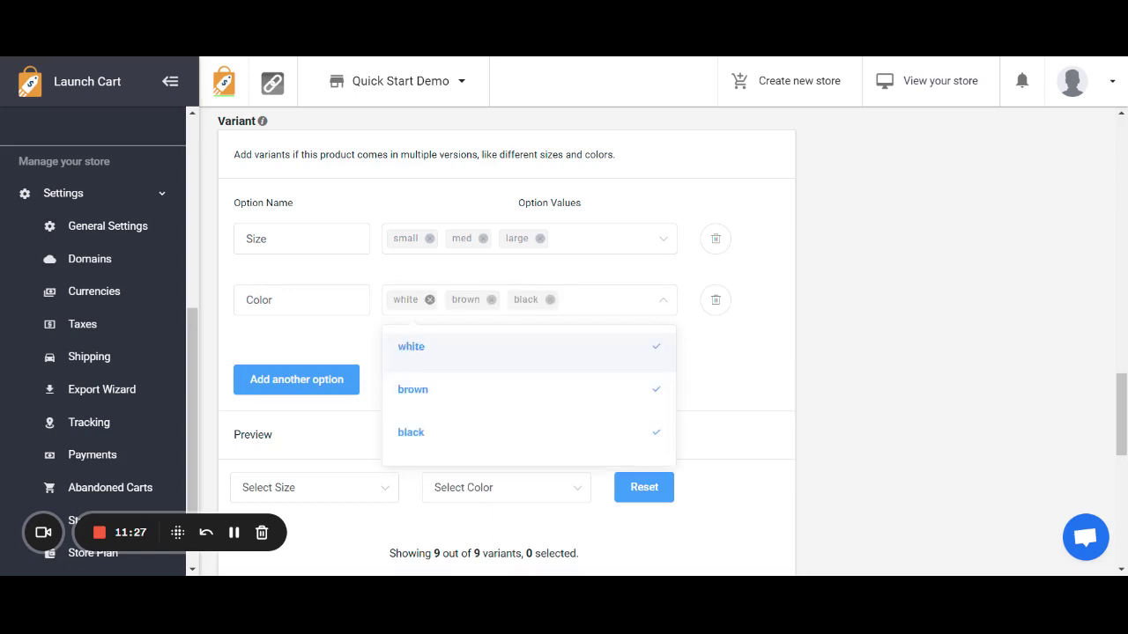
left_click(771, 308)
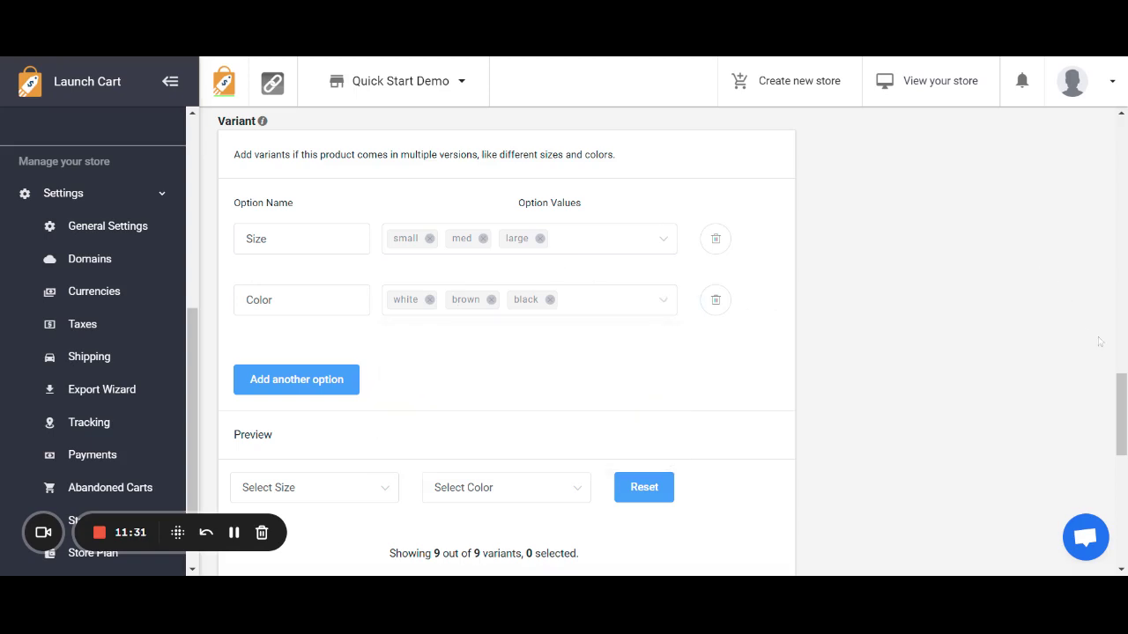
Examine the variant preview table, covering every size-color combination and its image, download, weight, SKU, inventory, price, cost and status fields
left_click_drag(1123, 388, 1123, 451)
scroll(983, 380, "down", 1)
mouse_move(828, 251)
left_mouse_down()
mouse_move(826, 388)
mouse_move(825, 234)
left_mouse_up()
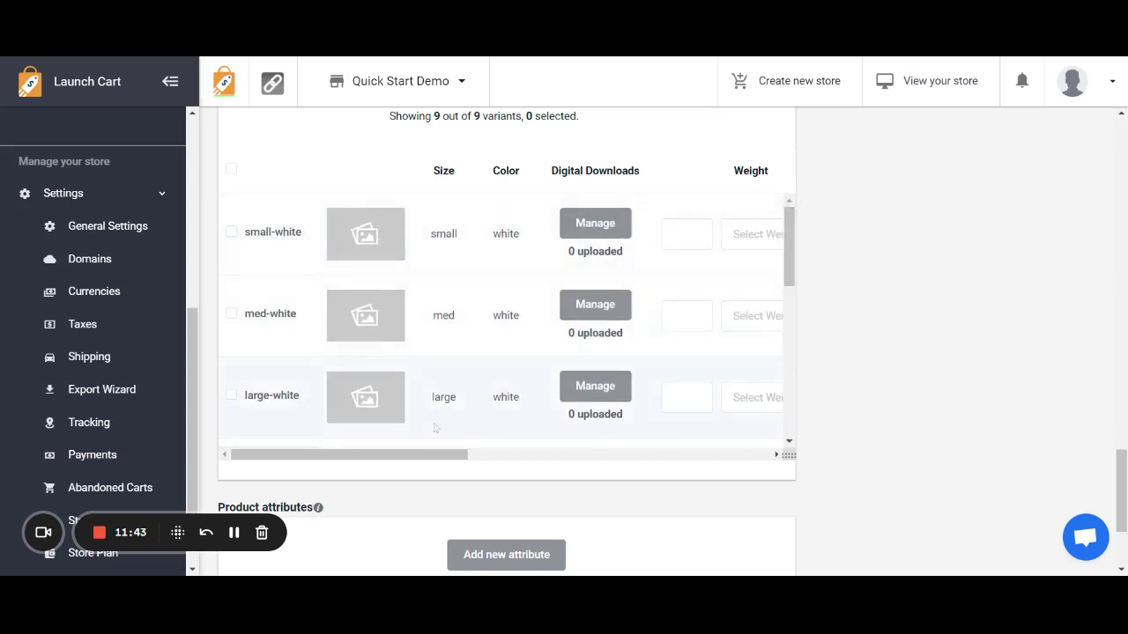
scroll(437, 424, "right", 5)
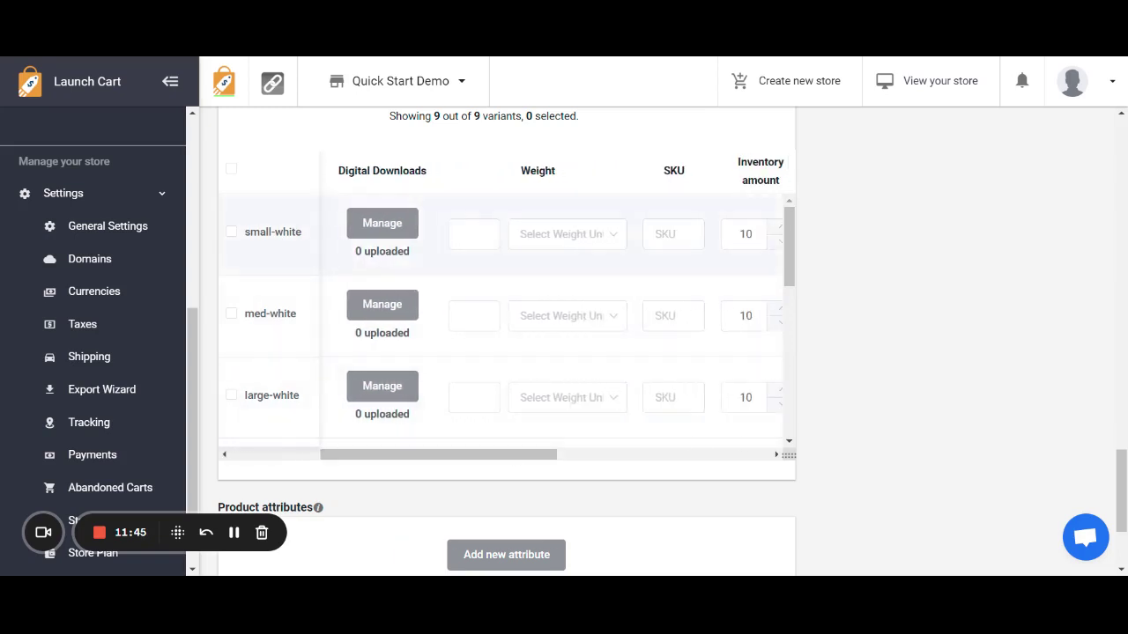
left_click_drag(497, 457, 748, 462)
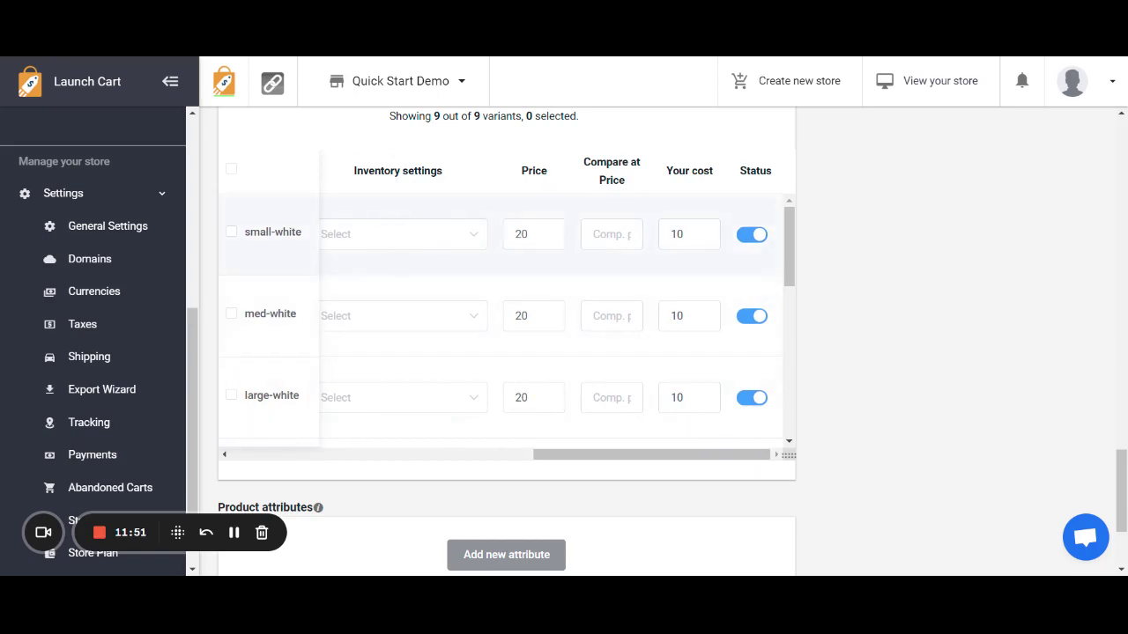
left_click_drag(740, 455, 480, 454)
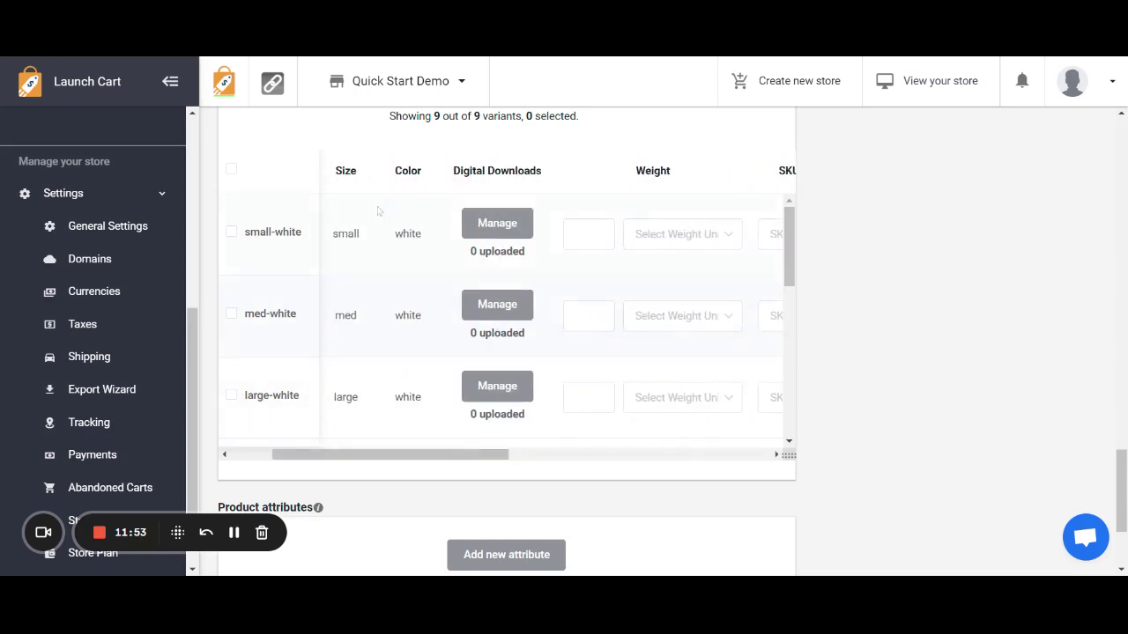
left_click_drag(402, 455, 377, 455)
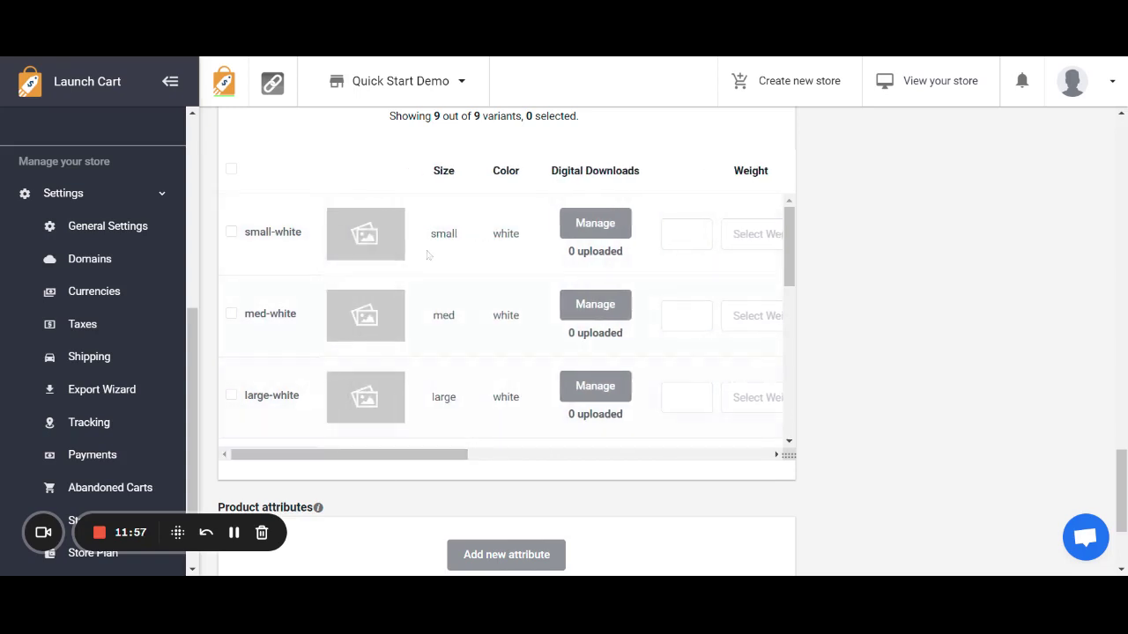
mouse_move(403, 271)
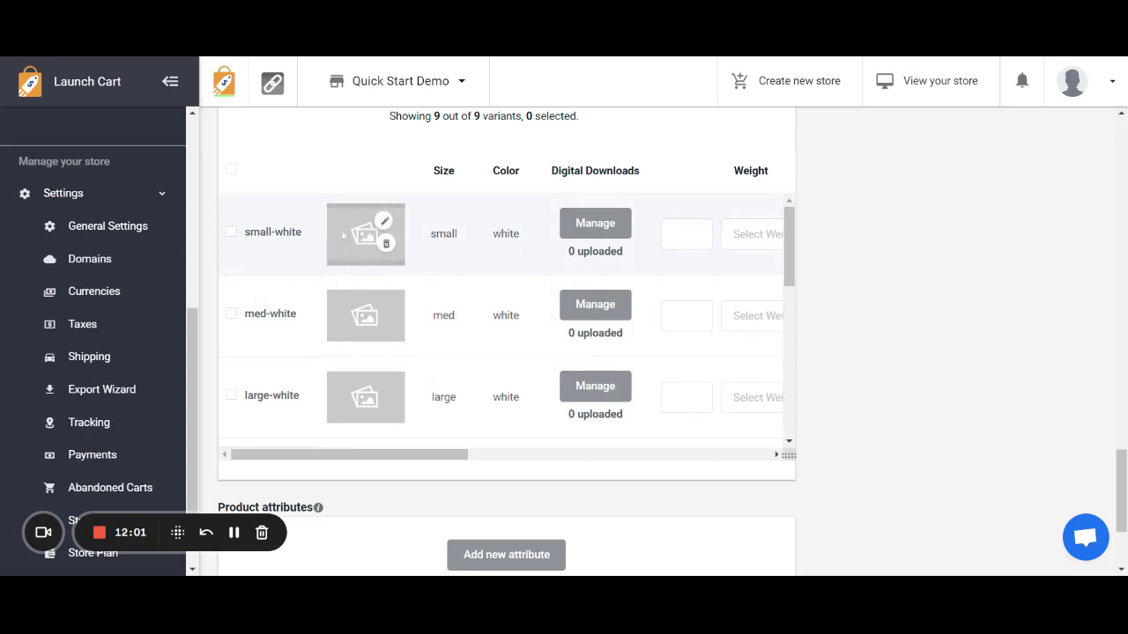
scroll(370, 291, "down", 3)
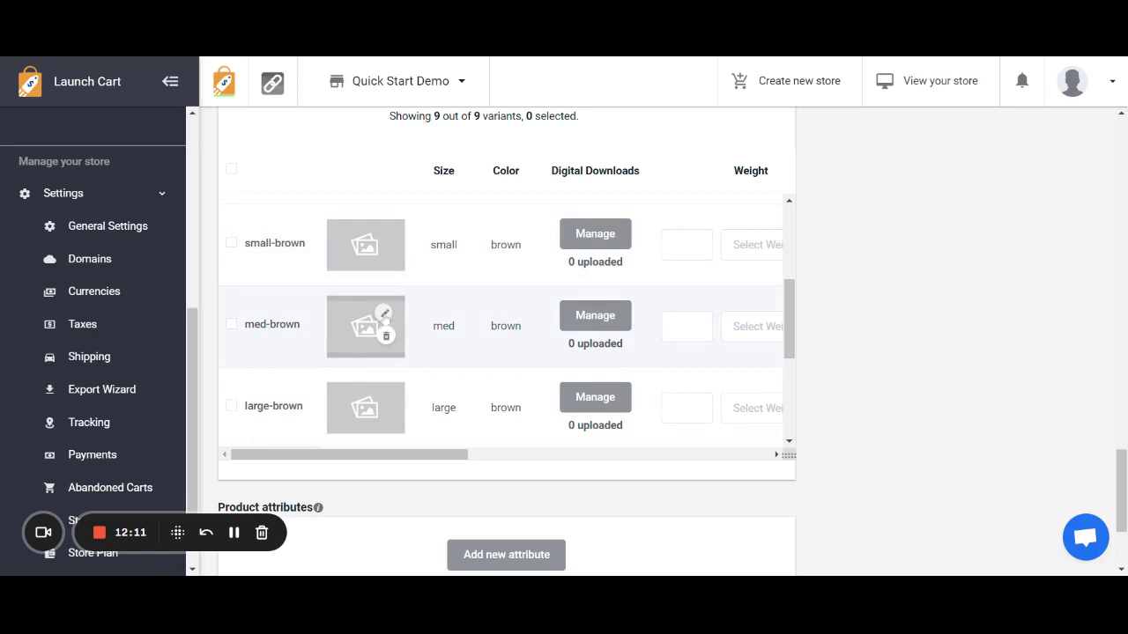
scroll(388, 318, "down", 3)
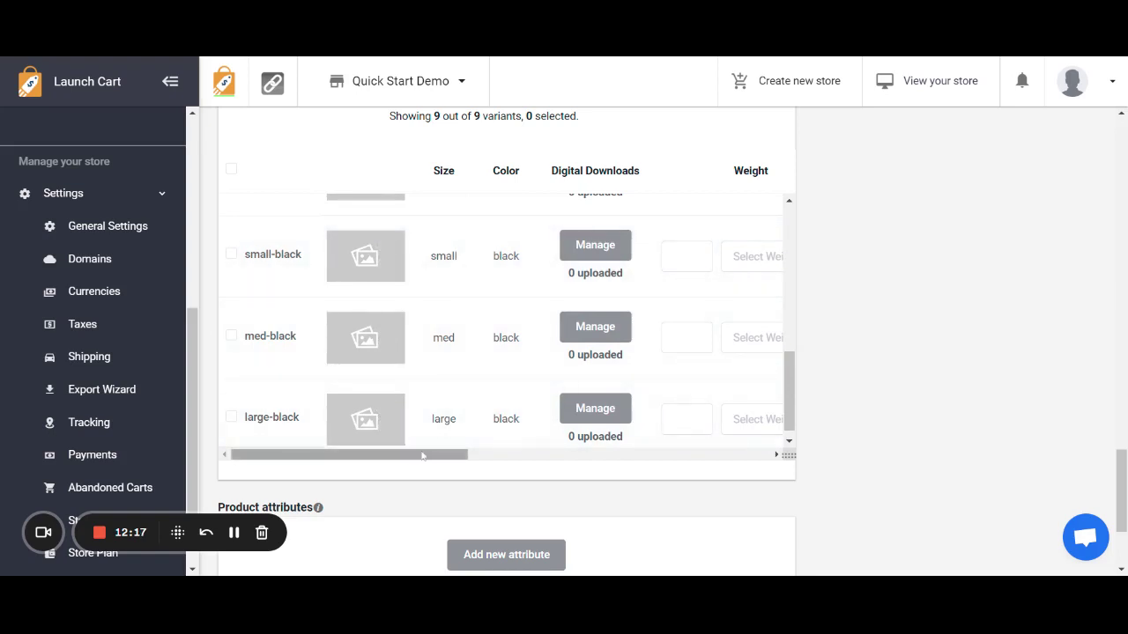
scroll(427, 414, "up", 6)
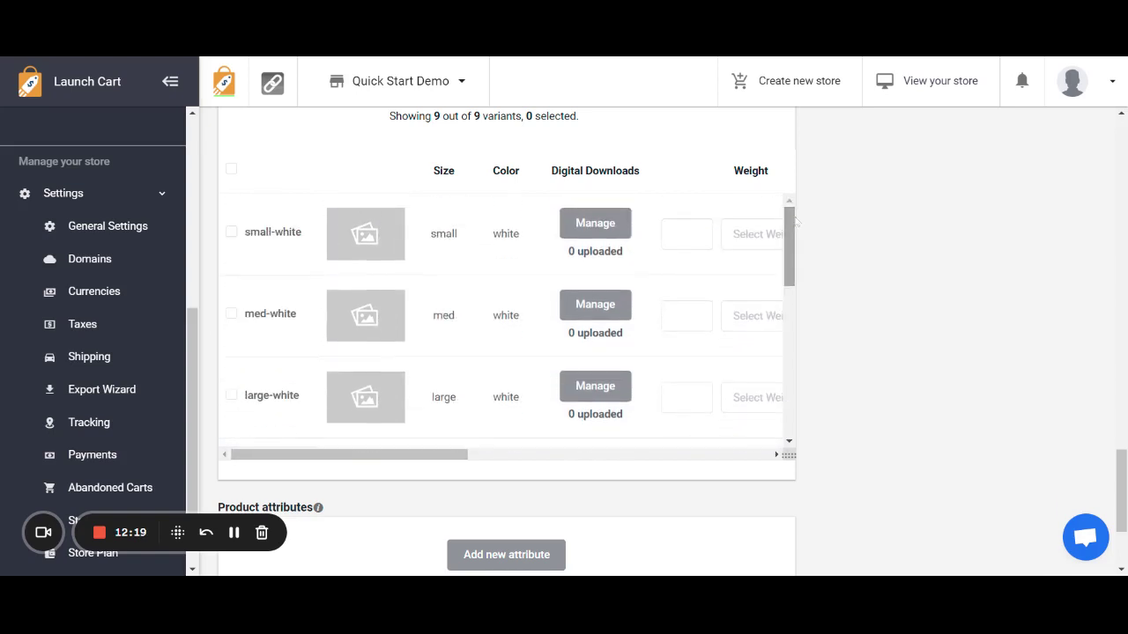
left_click_drag(367, 458, 396, 458)
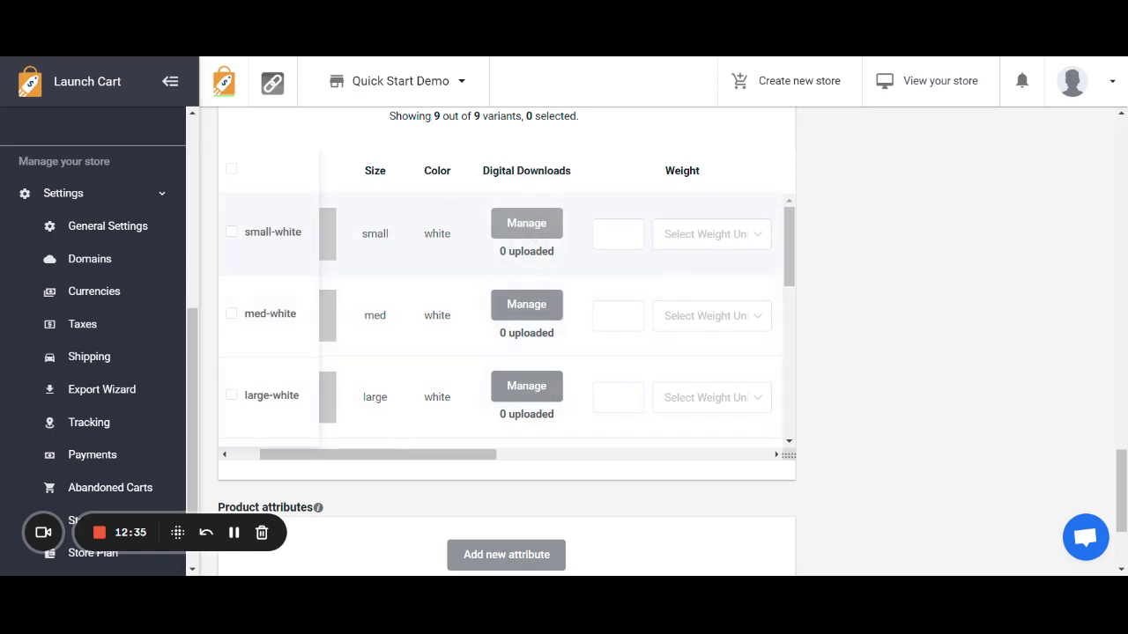
left_click_drag(425, 454, 516, 455)
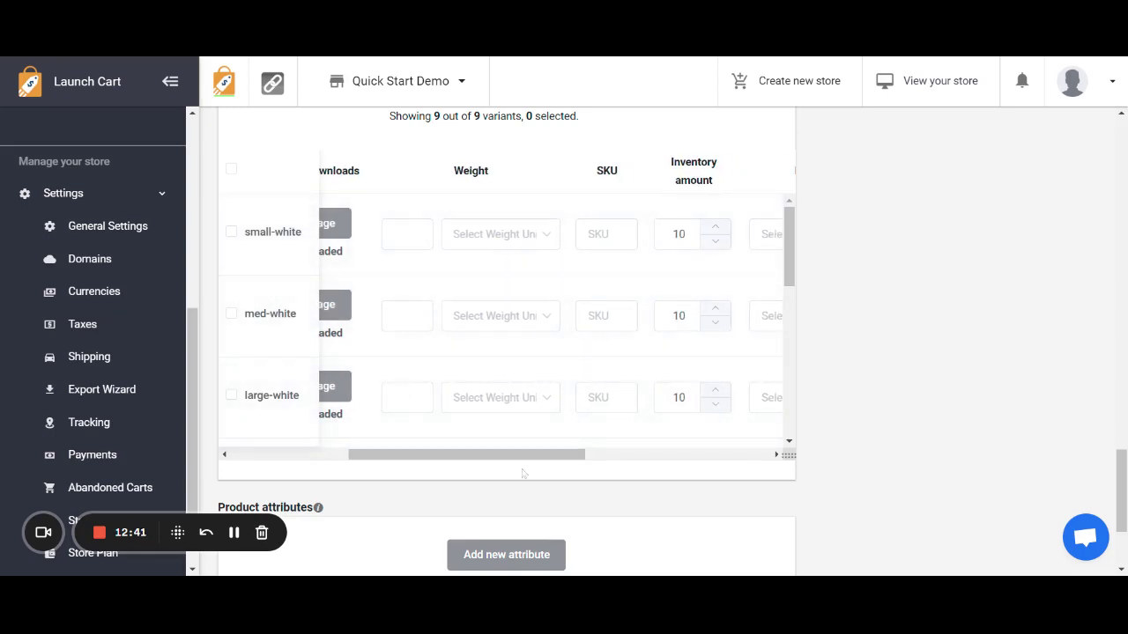
Set the inventory amount to 9 for the large-white variant and 5 for the med-white variant
left_click_drag(521, 454, 578, 455)
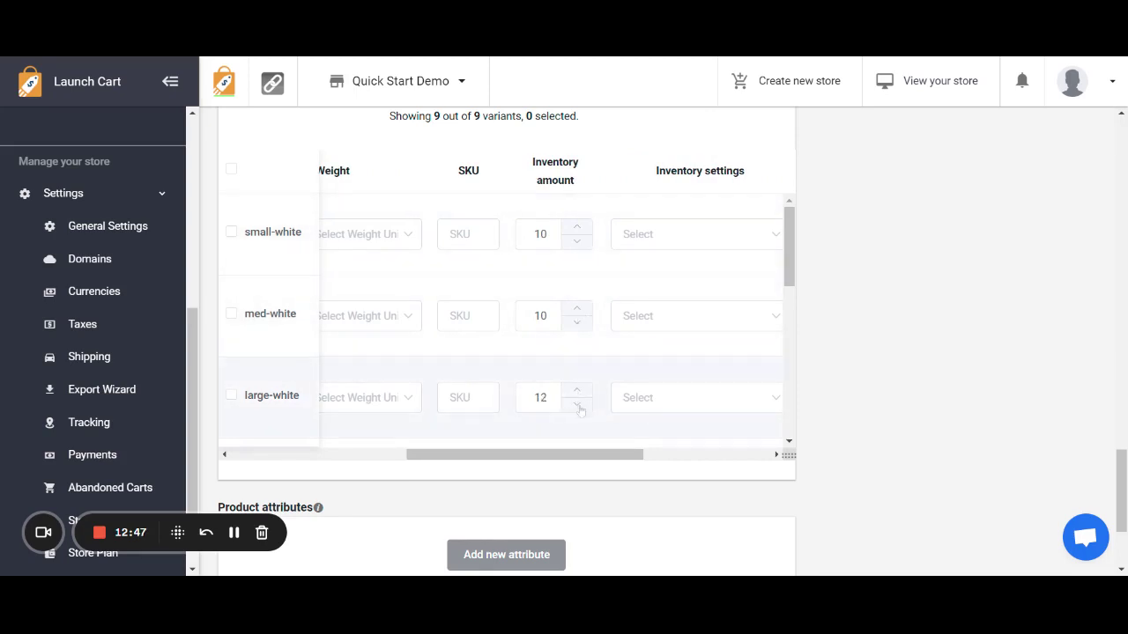
left_click(580, 403)
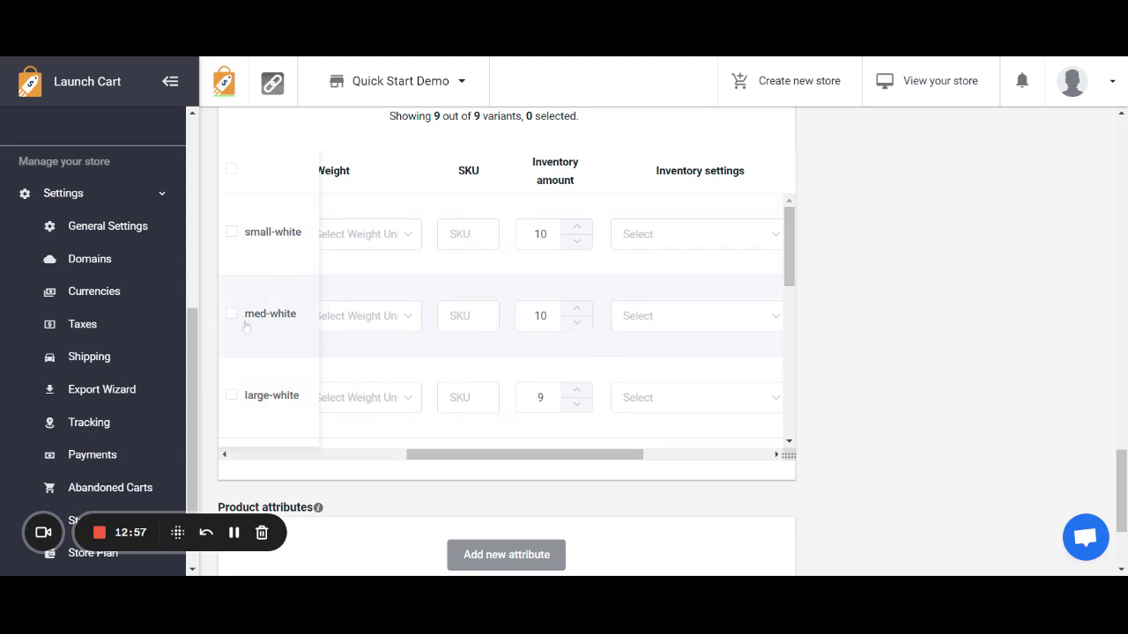
left_click_drag(533, 315, 574, 323)
type("5")
Check the inventory setting choices for the med-white variant and the price, cost and status fields without changing them
left_click_drag(533, 459, 614, 459)
left_click(568, 314)
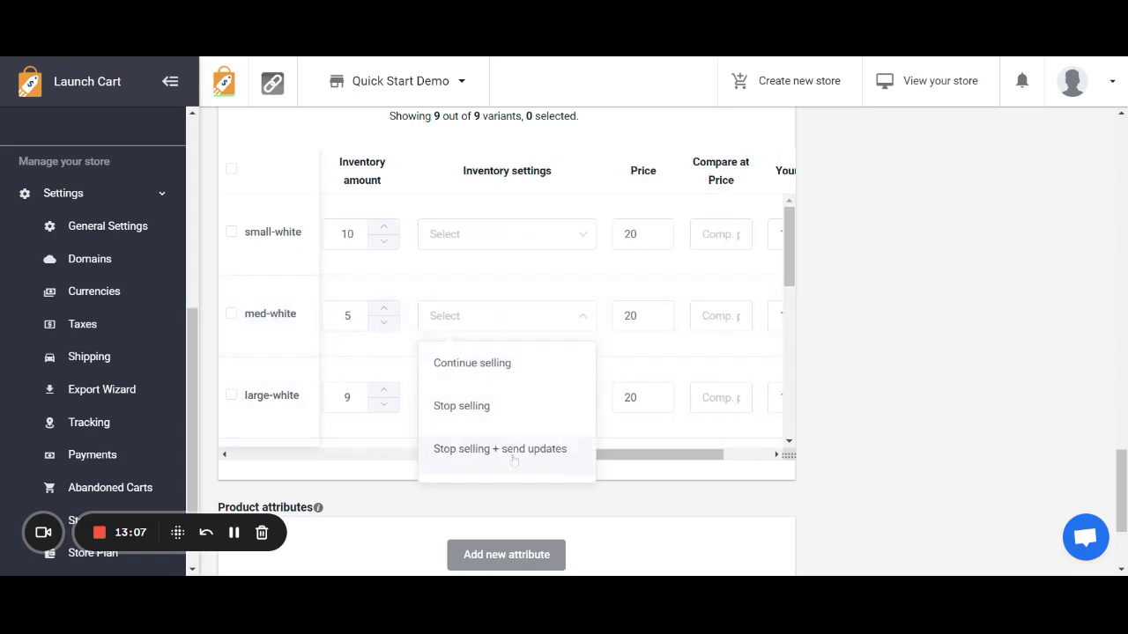
left_click(670, 458)
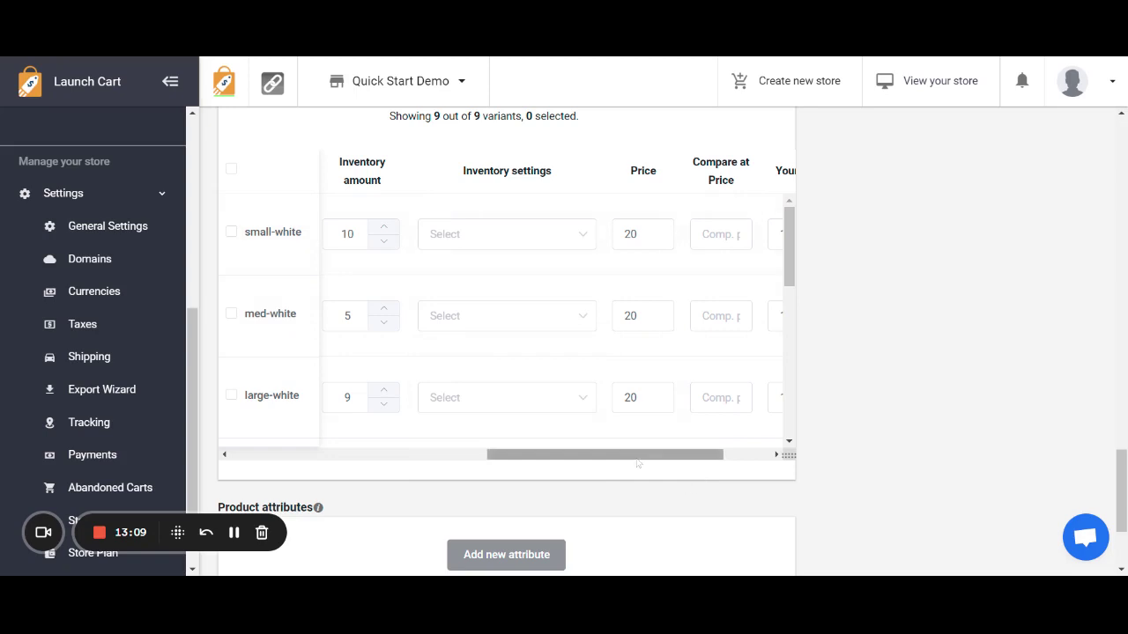
left_click_drag(674, 459, 720, 452)
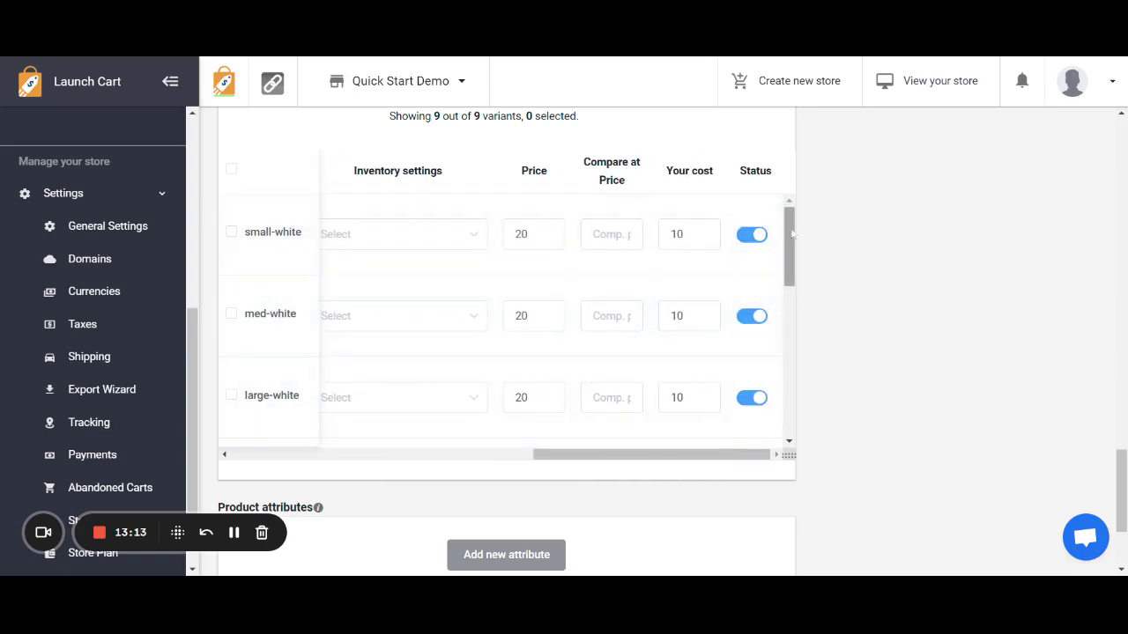
scroll(704, 344, "down", 1)
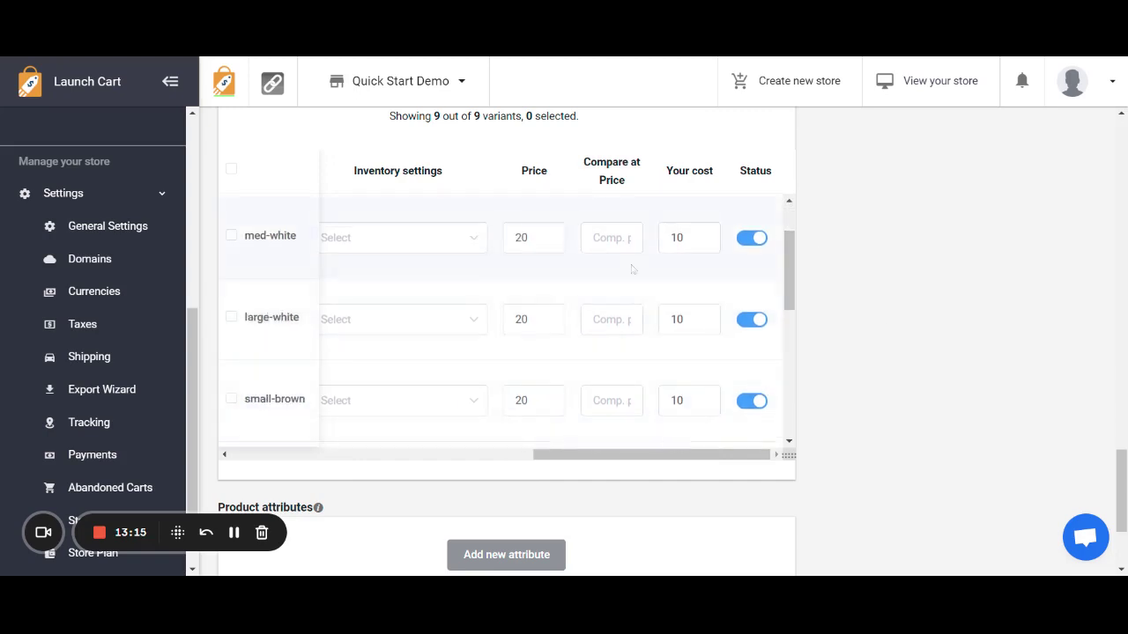
Delete the Color and Size variant options from the product
scroll(882, 308, "up", 3)
scroll(704, 317, "up", 2)
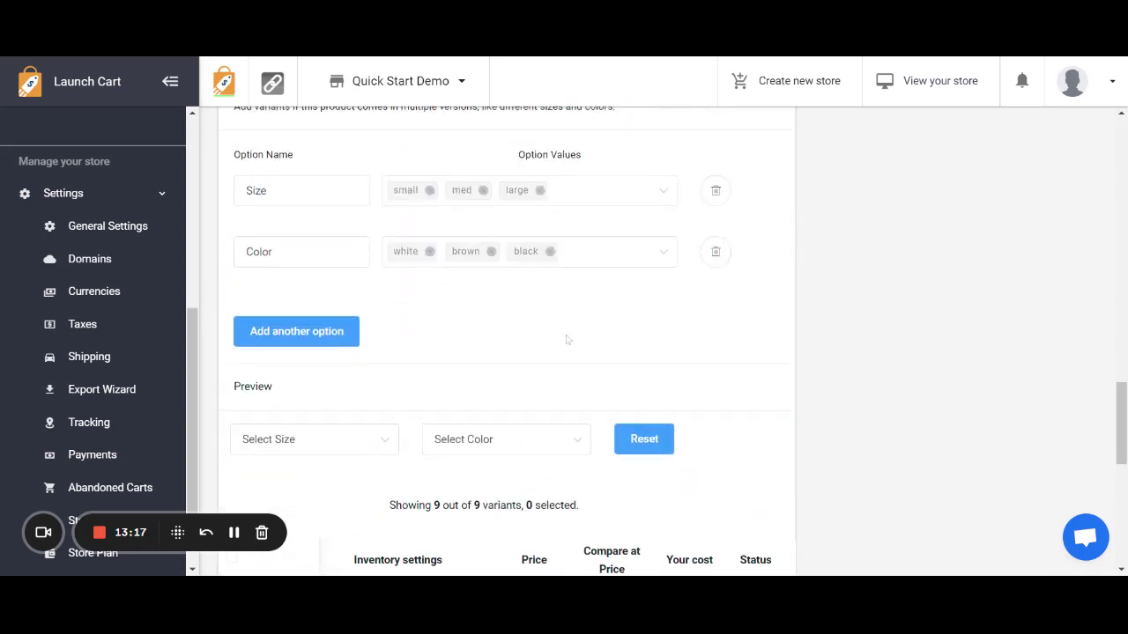
left_click(715, 252)
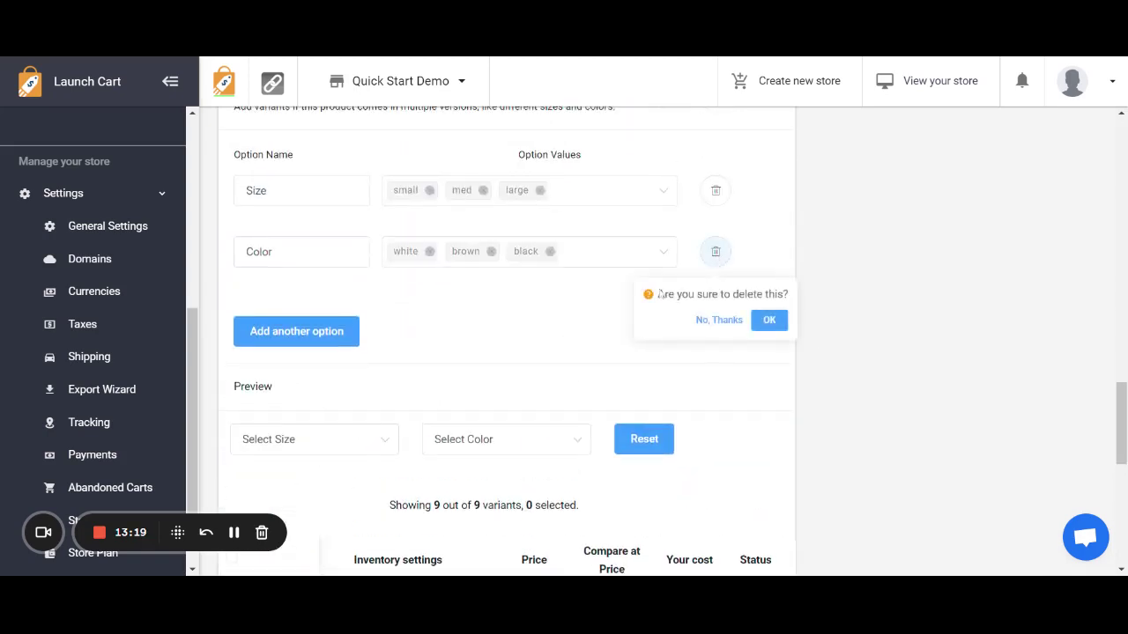
left_click(769, 321)
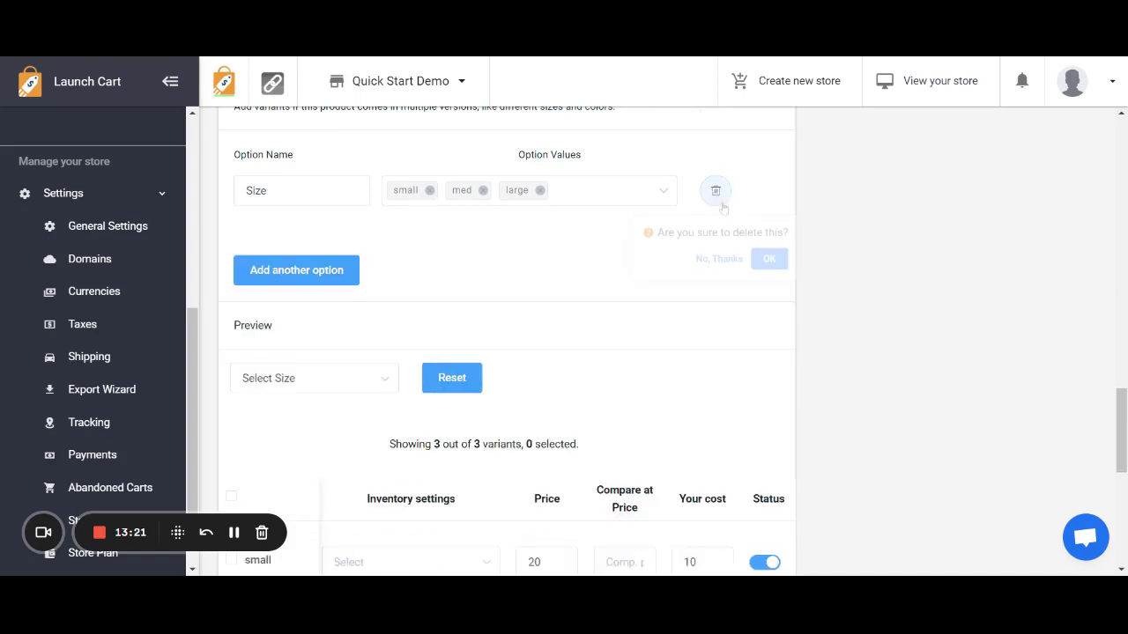
left_click(775, 263)
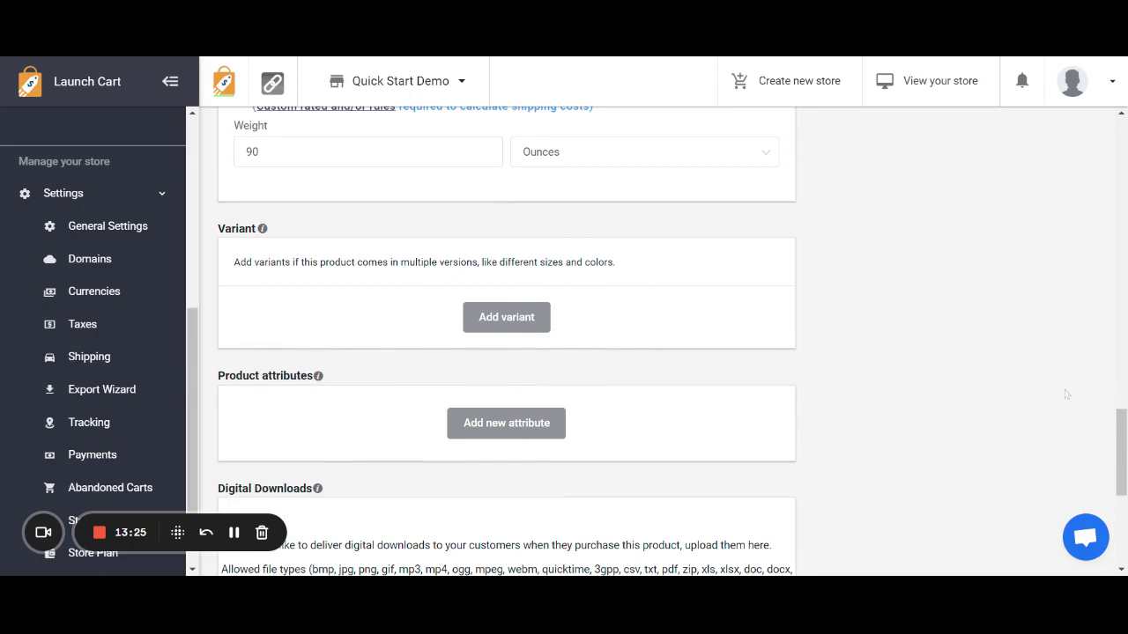
Look over the new product attribute form and the digital downloads upload section without adding anything
left_click_drag(1125, 428, 1112, 459)
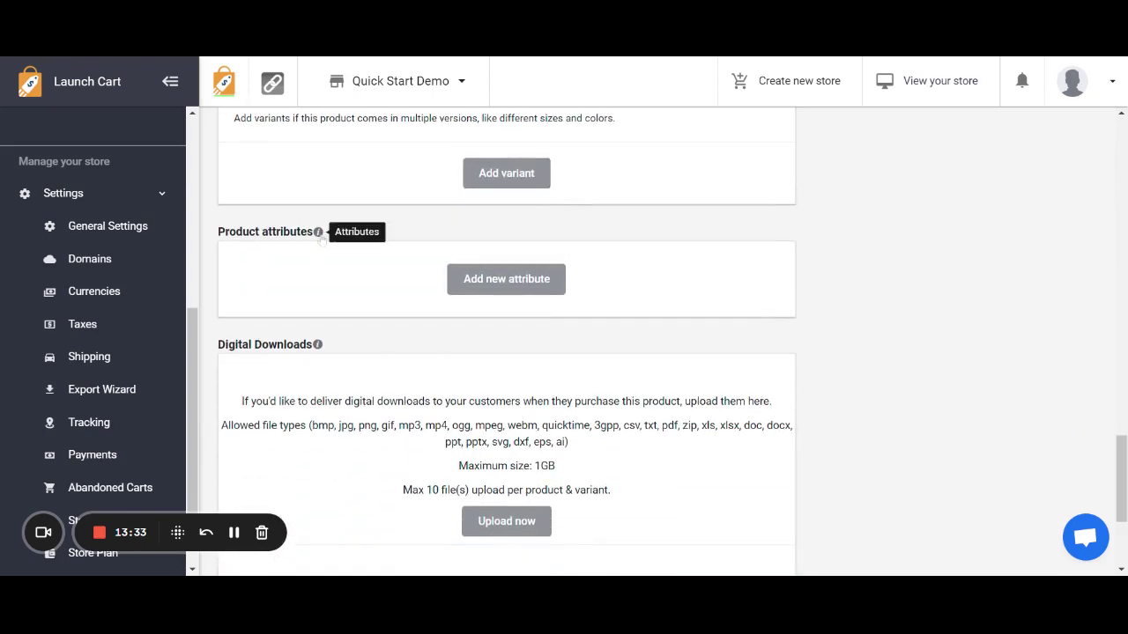
left_click(499, 291)
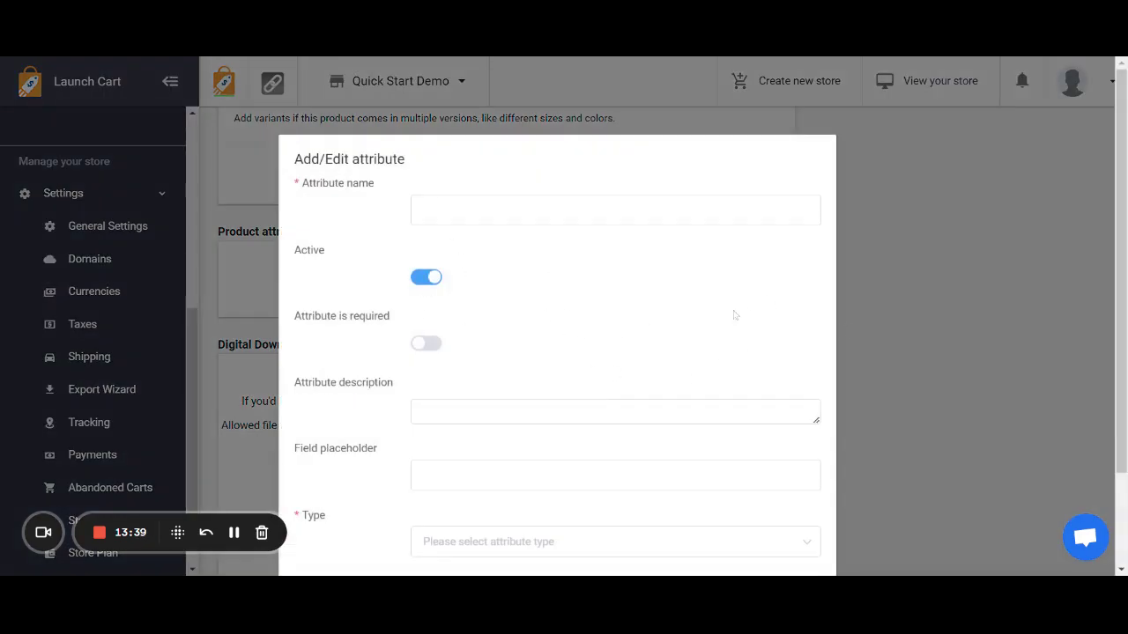
left_click(882, 300)
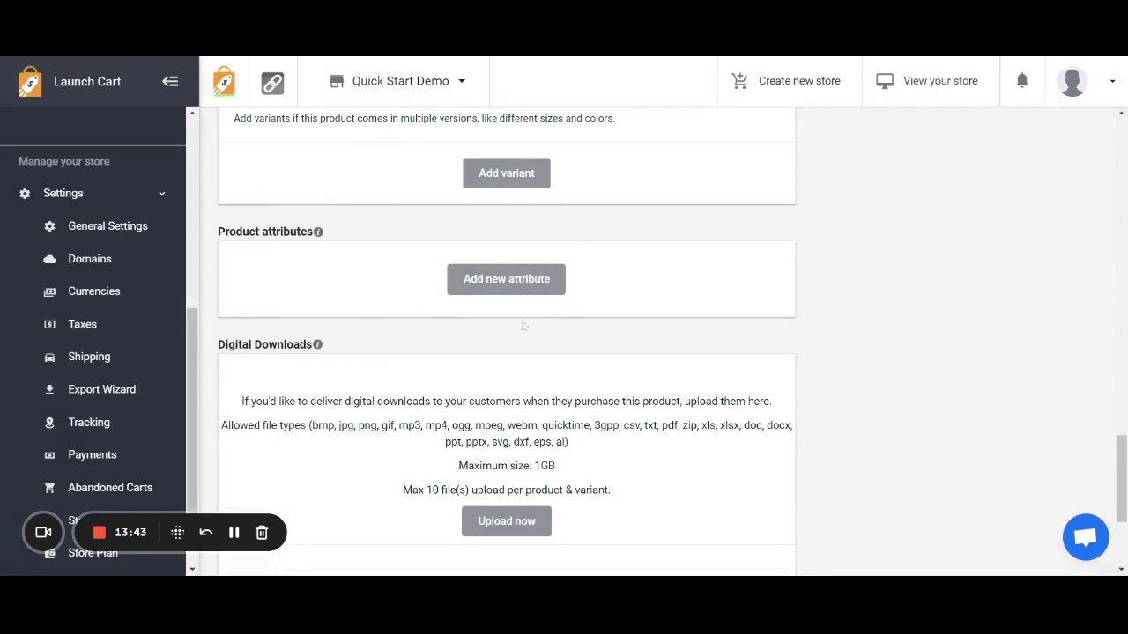
left_click(523, 281)
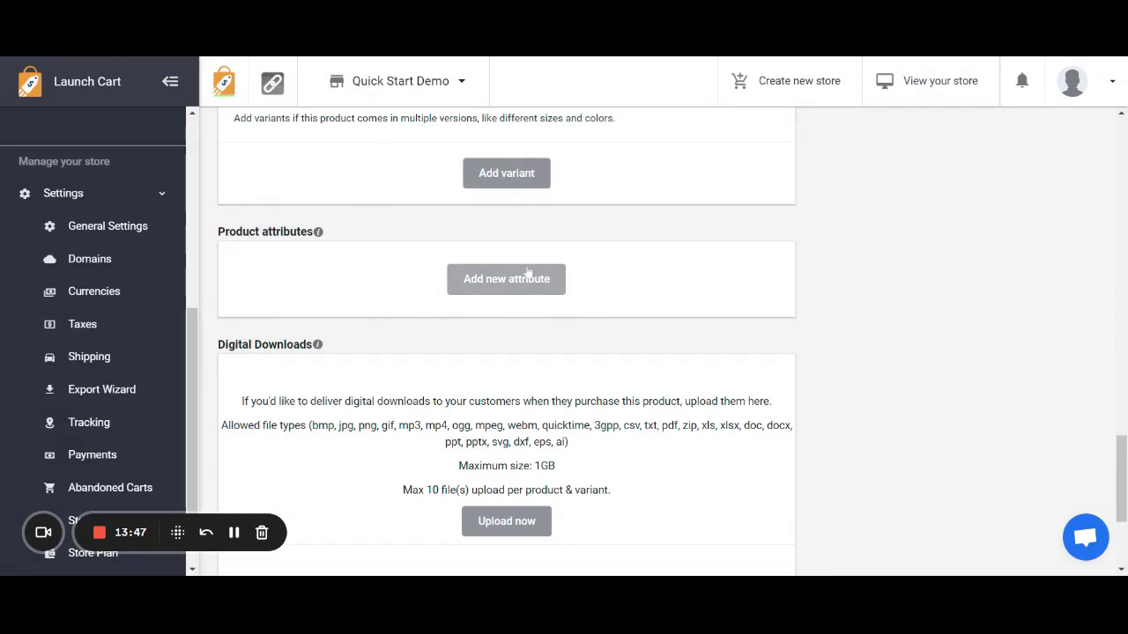
left_click_drag(1123, 454, 1125, 484)
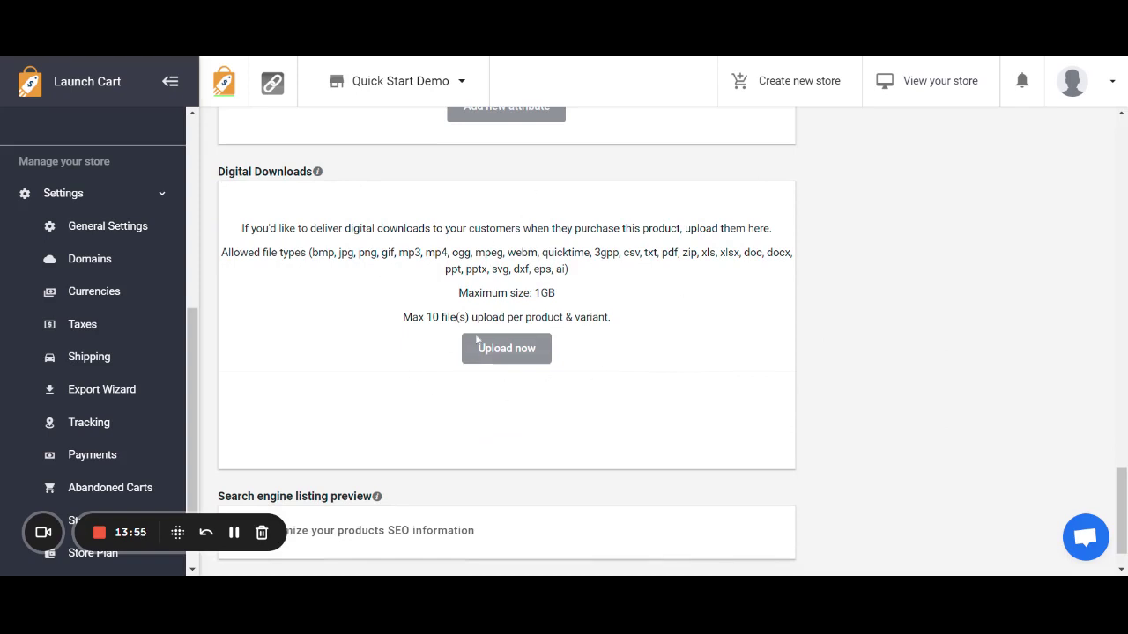
scroll(487, 300, "up", 3)
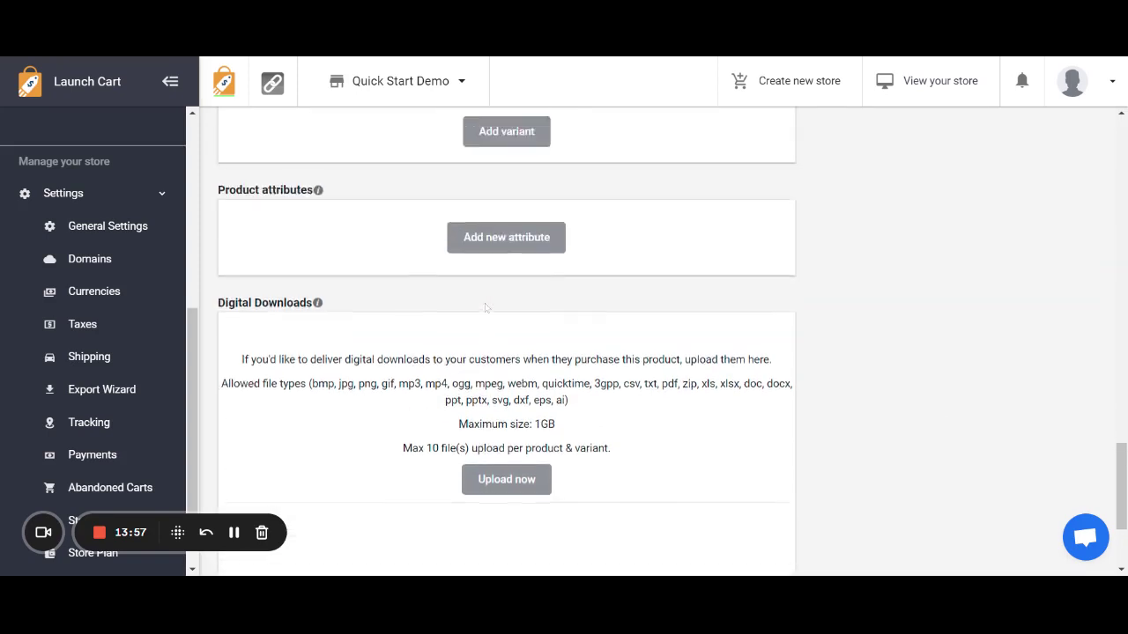
Examine the allowed file types and upload limits in the product's Digital Downloads section
scroll(493, 289, "down", 3)
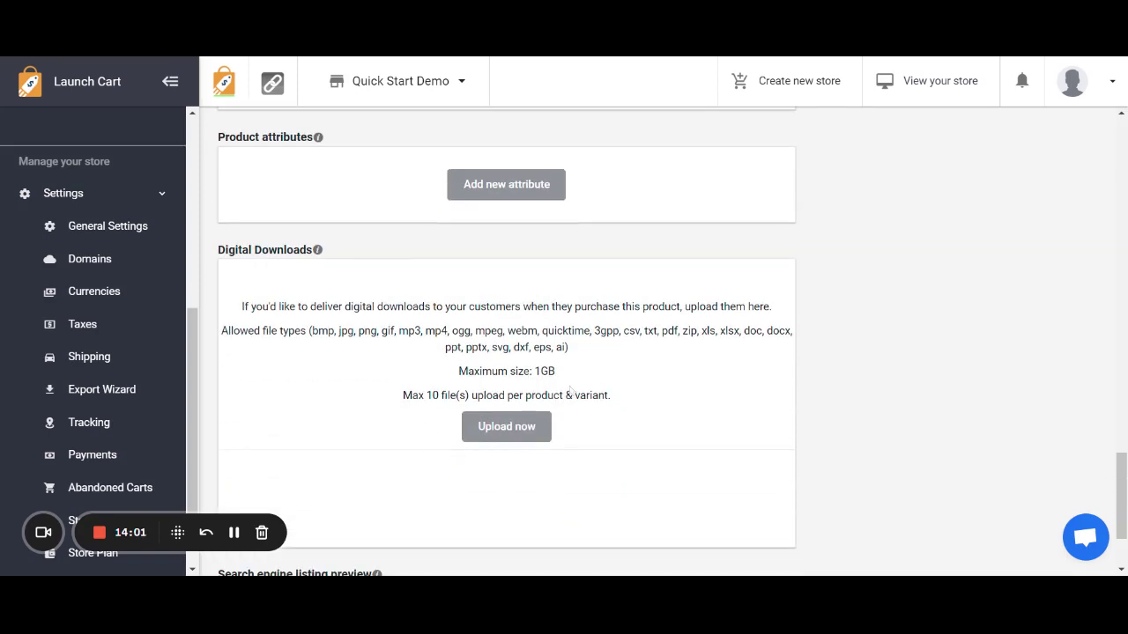
scroll(506, 265, "up", 3)
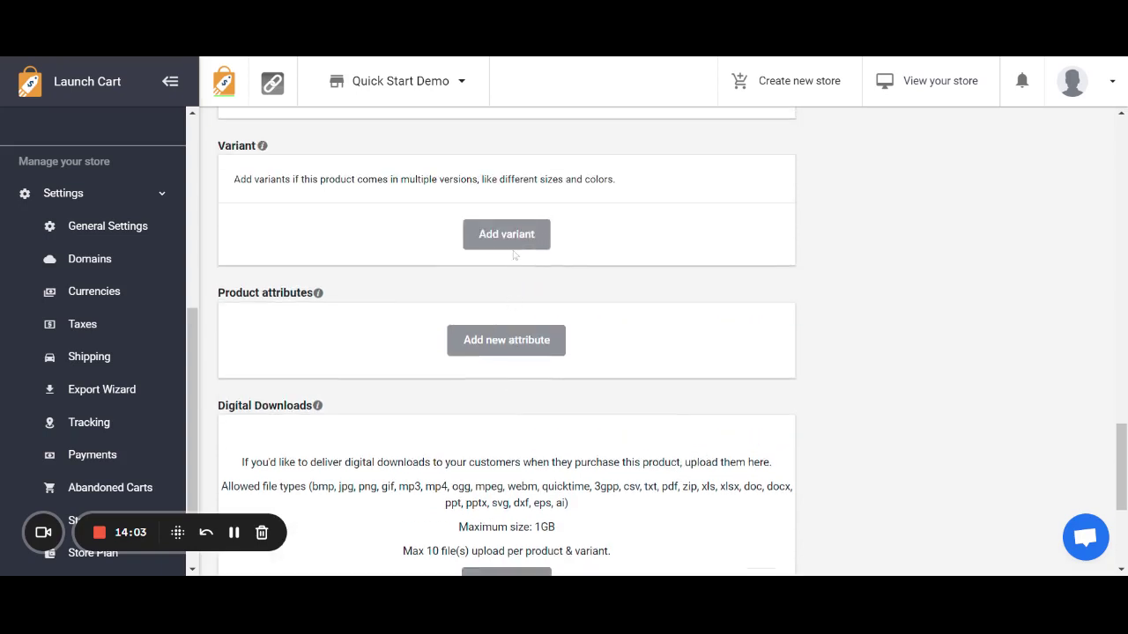
scroll(536, 246, "down", 3)
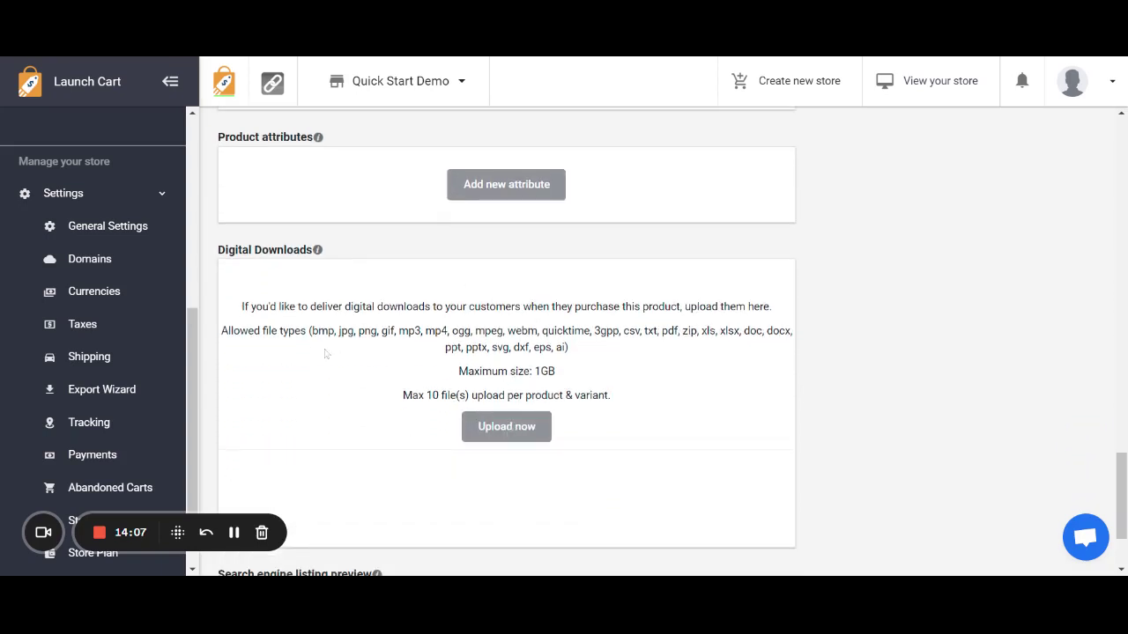
left_click_drag(309, 332, 723, 360)
left_click(680, 351)
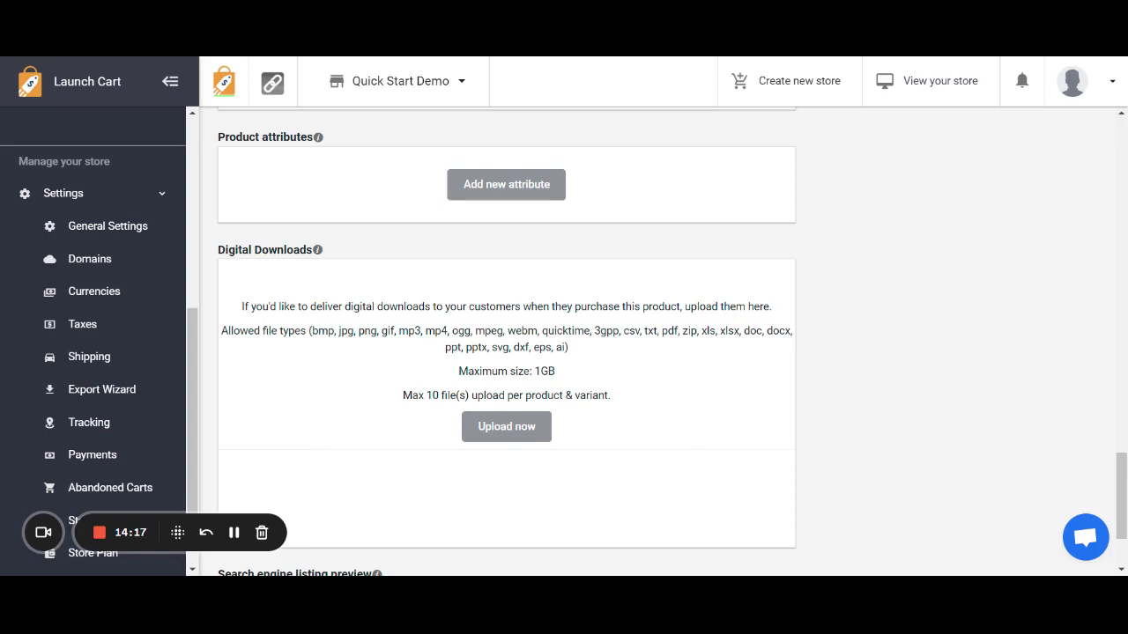
left_click(519, 438)
Turn on customized SEO information for the product, keep the prefilled page title and meta description, and save the product
scroll(467, 504, "down", 3)
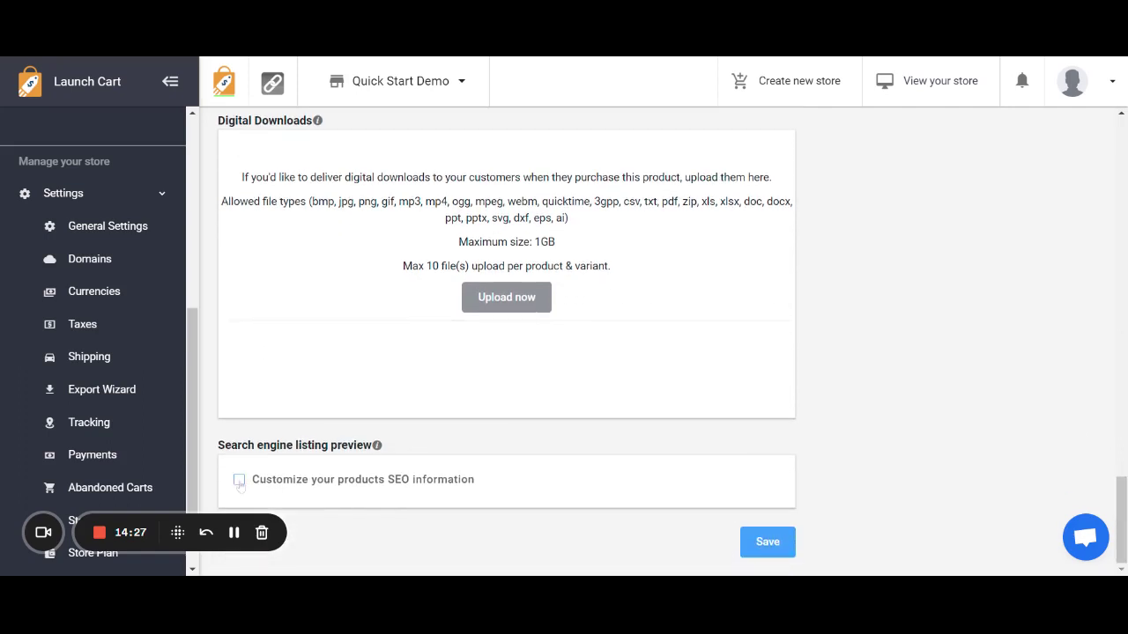
left_click(238, 479)
scroll(240, 484, "down", 5)
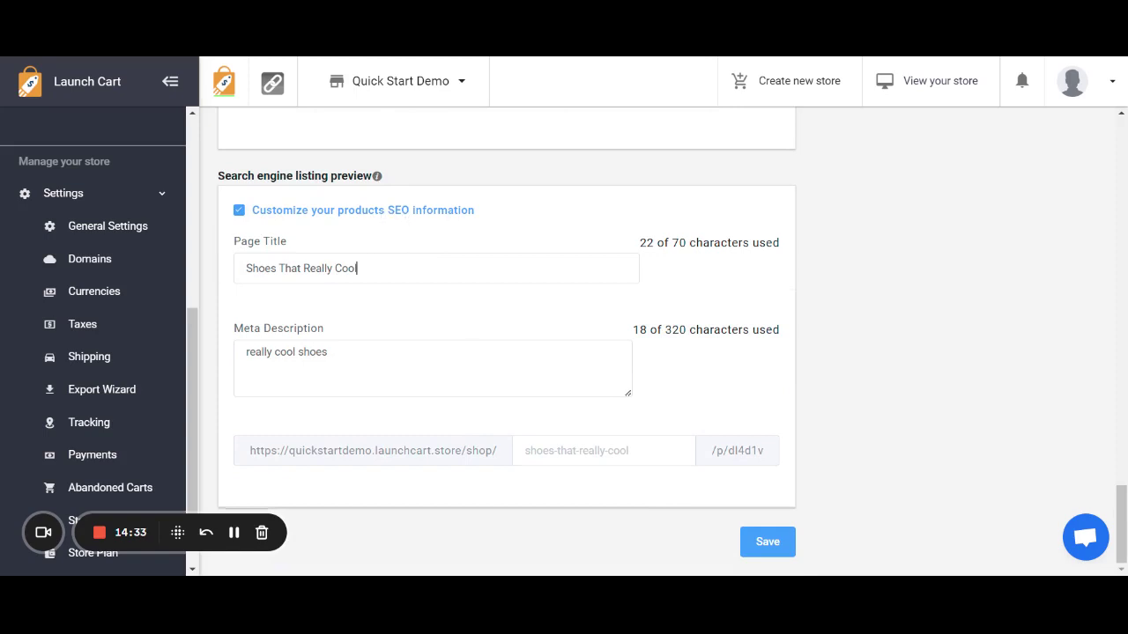
key("ctrl+a")
key("shift+Tab")
key("ctrl+a")
key("Tab")
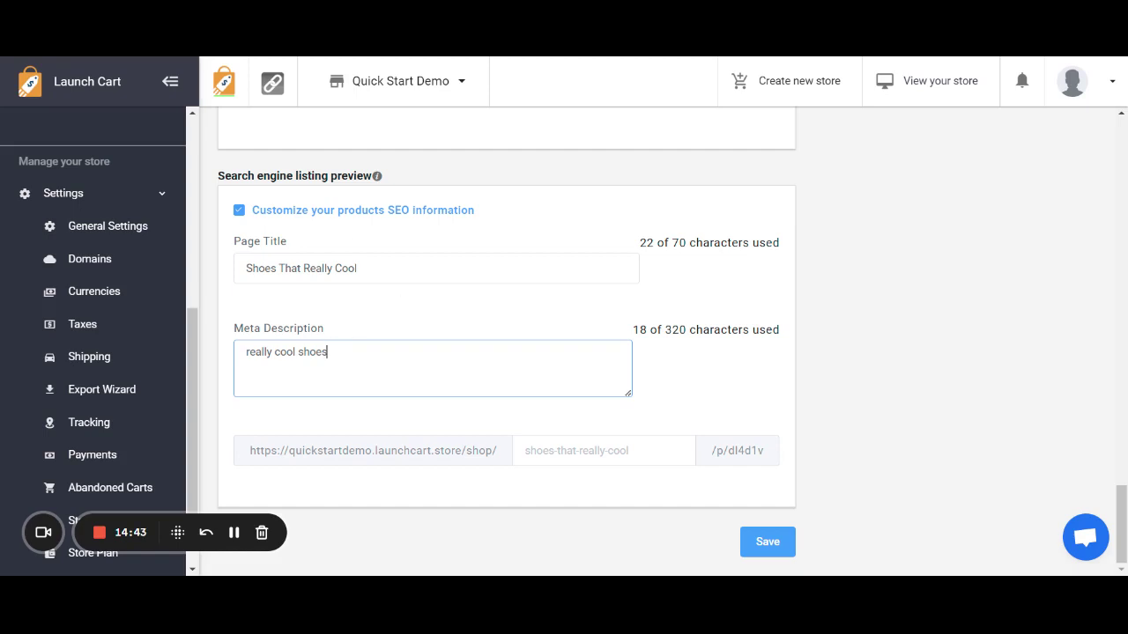
key("Tab")
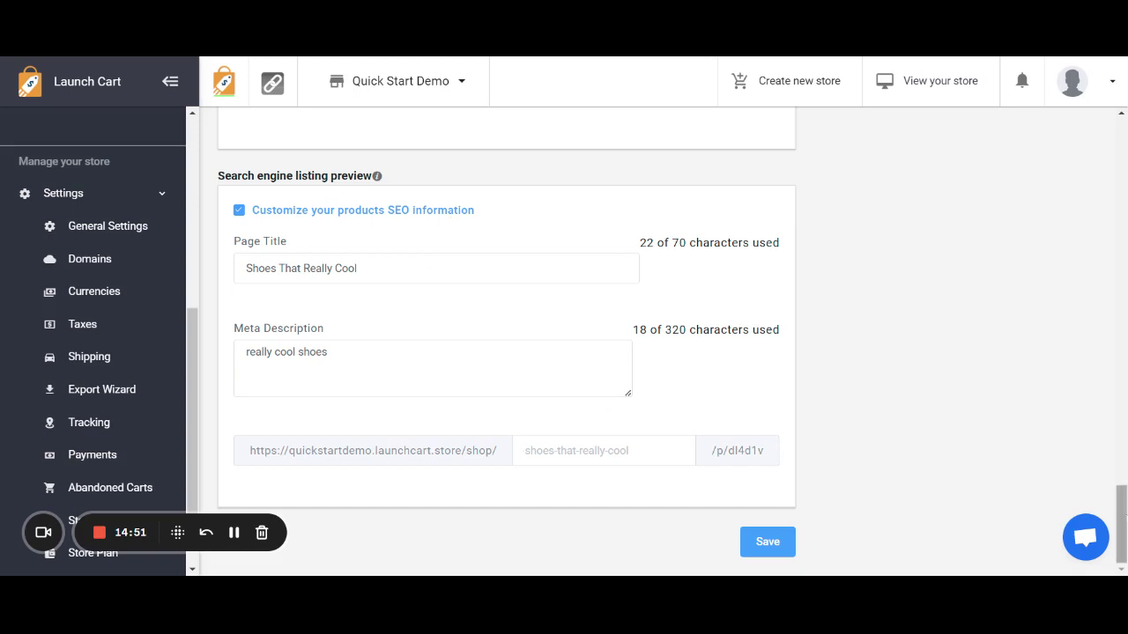
left_click(772, 548)
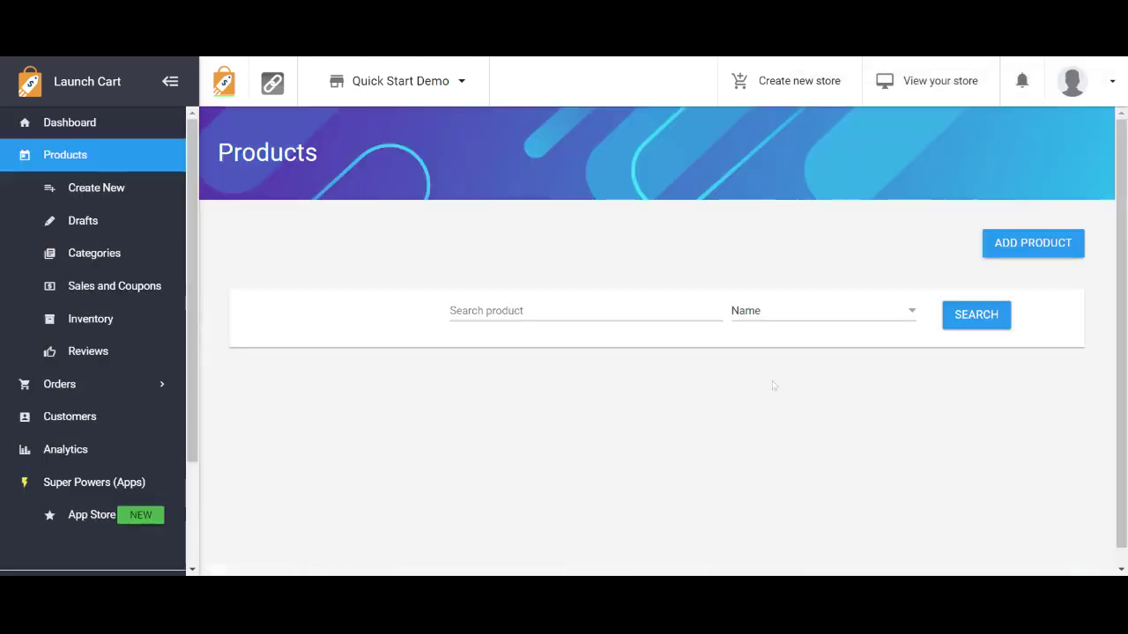
Check the entry for Shoes That Really Cool and its status in the product list
scroll(627, 466, "down", 1)
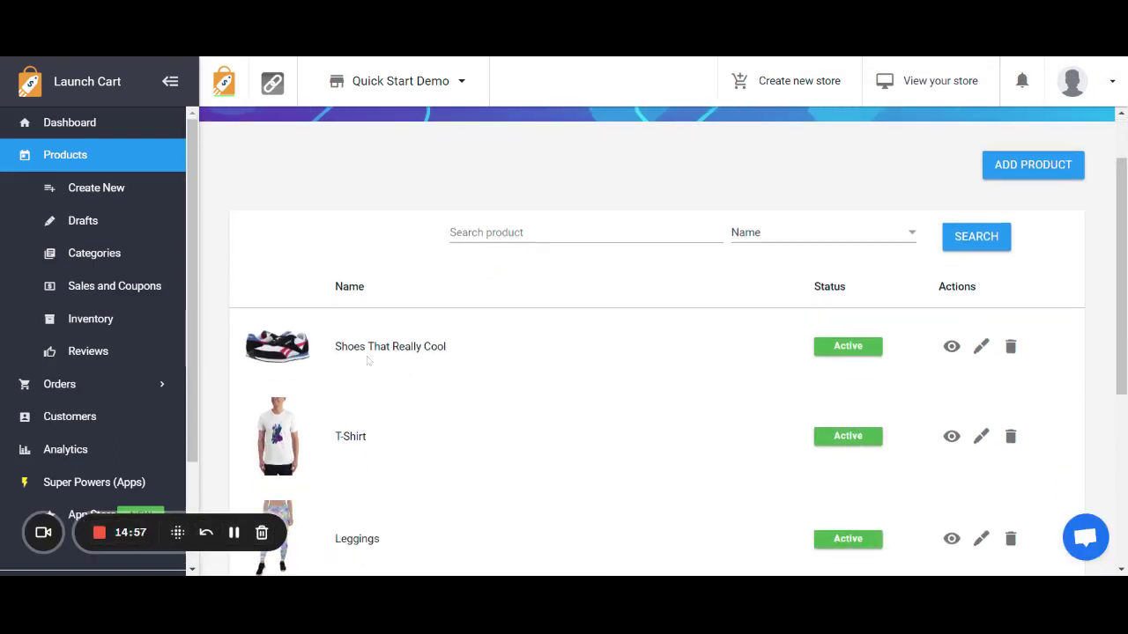
left_click_drag(335, 346, 479, 359)
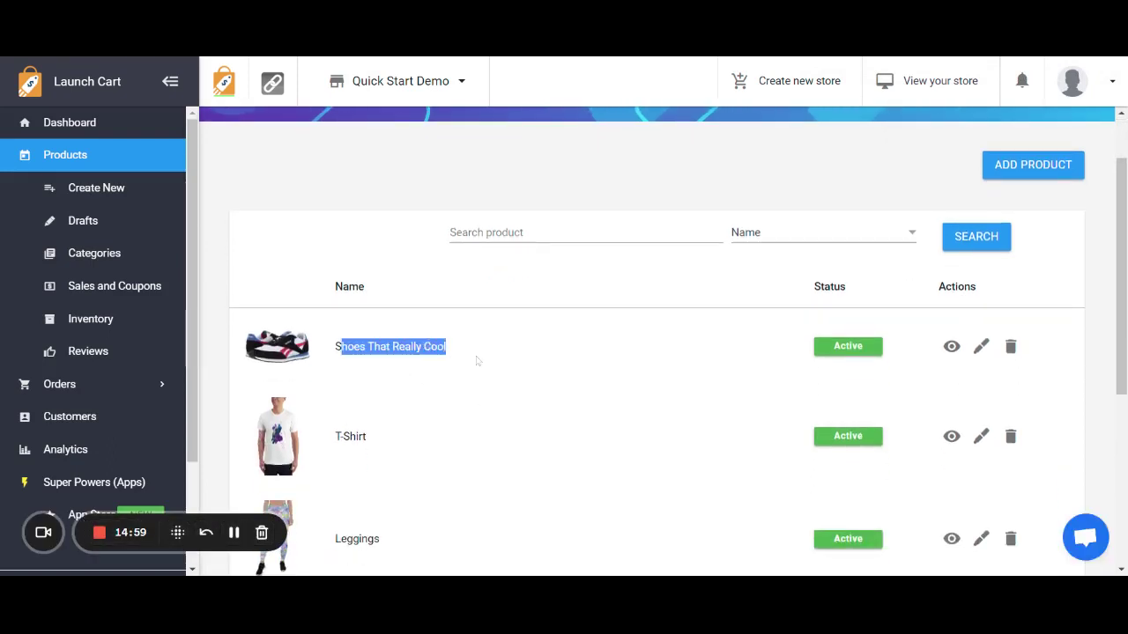
left_click(600, 353)
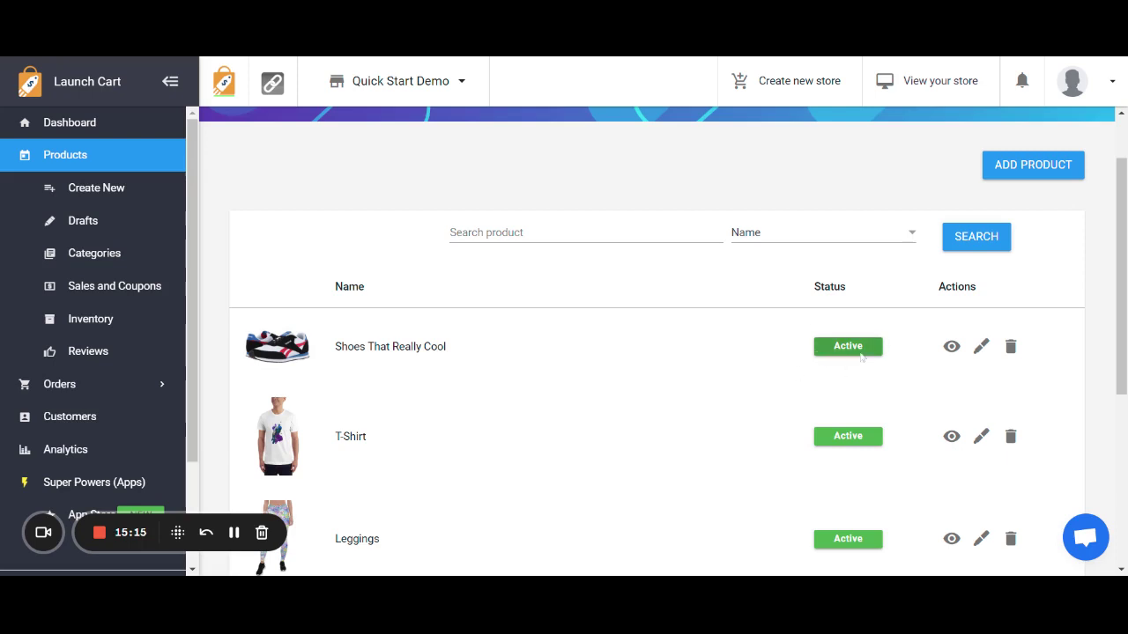
Edit the Shoes That Really Cool product, set its product status to Draft and save the update
left_click(981, 347)
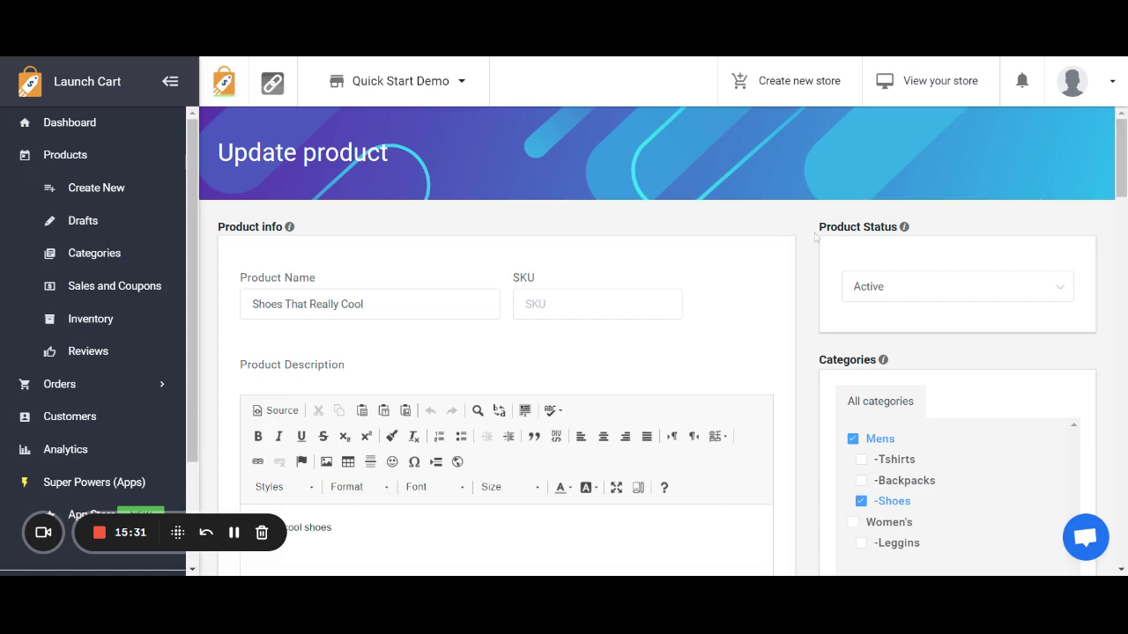
scroll(1121, 148, "down", 1)
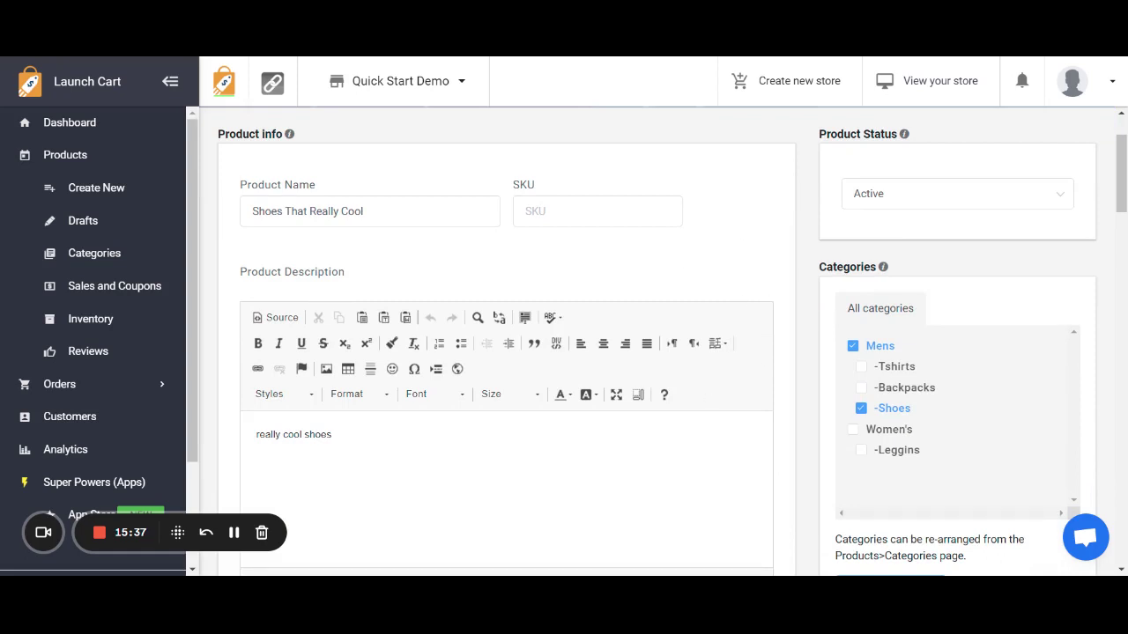
left_click(891, 207)
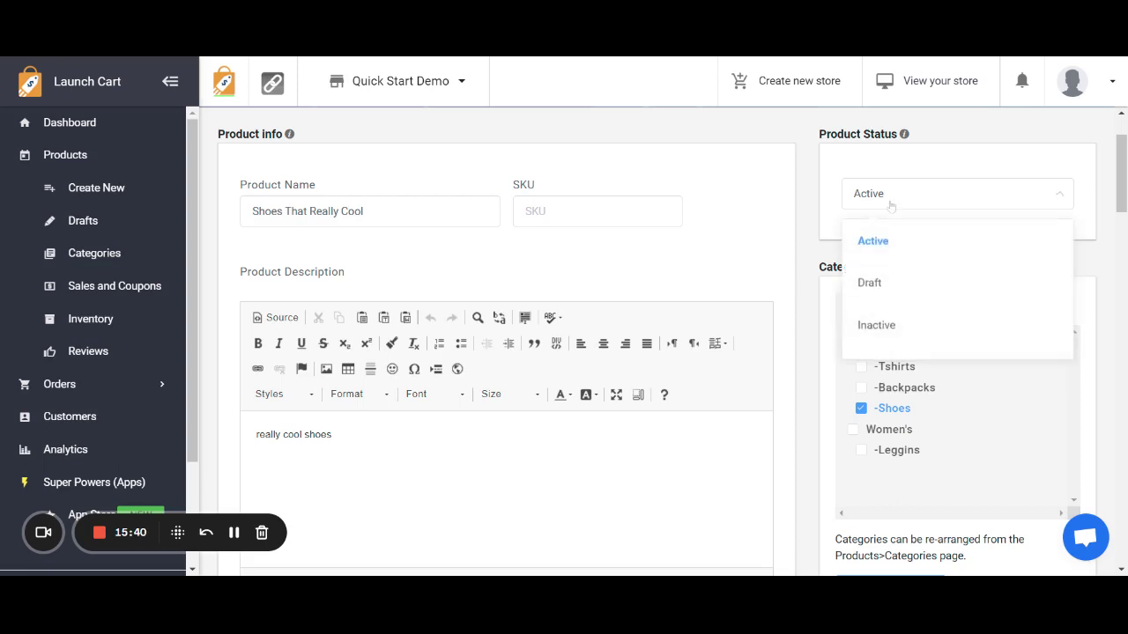
left_click(887, 286)
left_click_drag(1121, 173, 1121, 524)
left_click(766, 542)
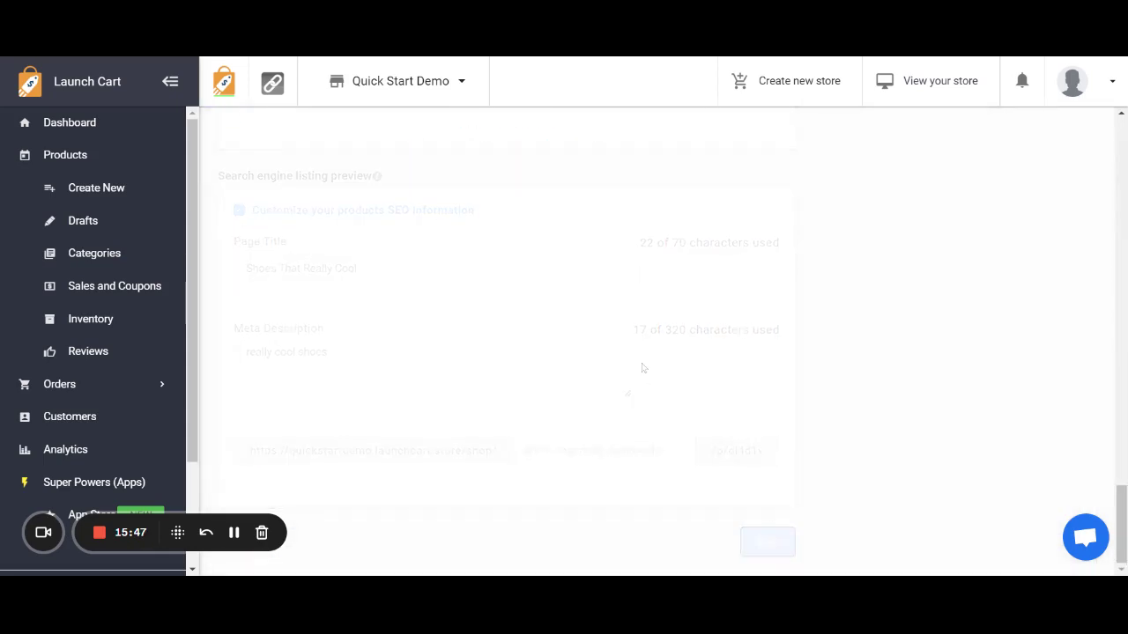